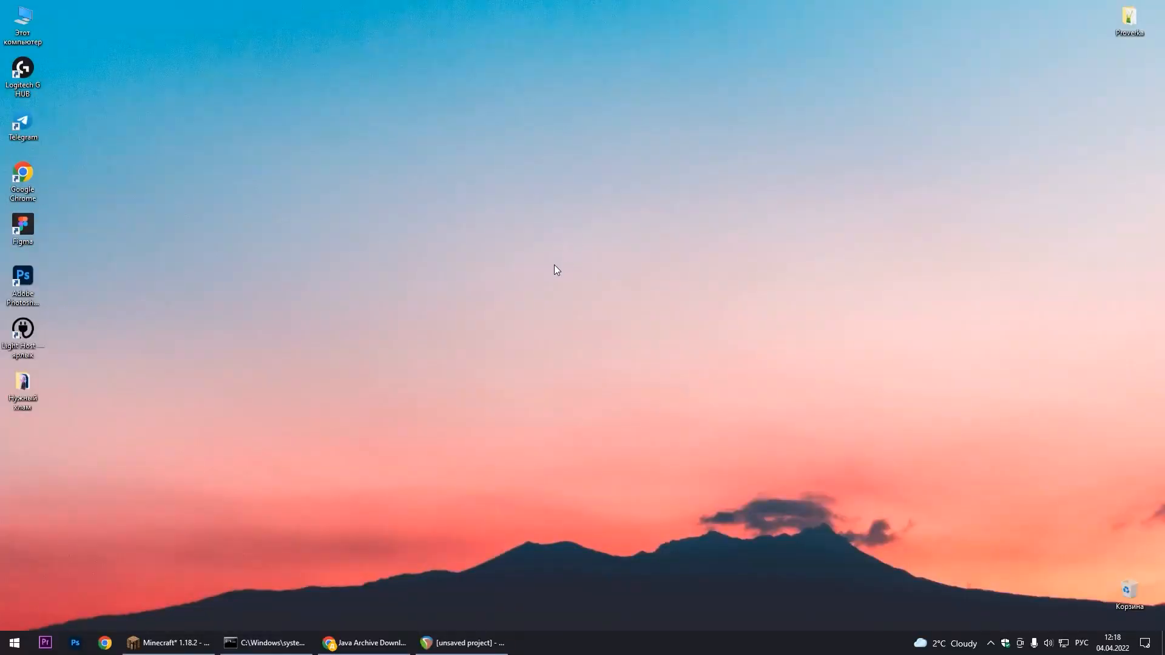
# Create a folder named Сервер on the desktop and open it
pyautogui.rightClick(537, 261)
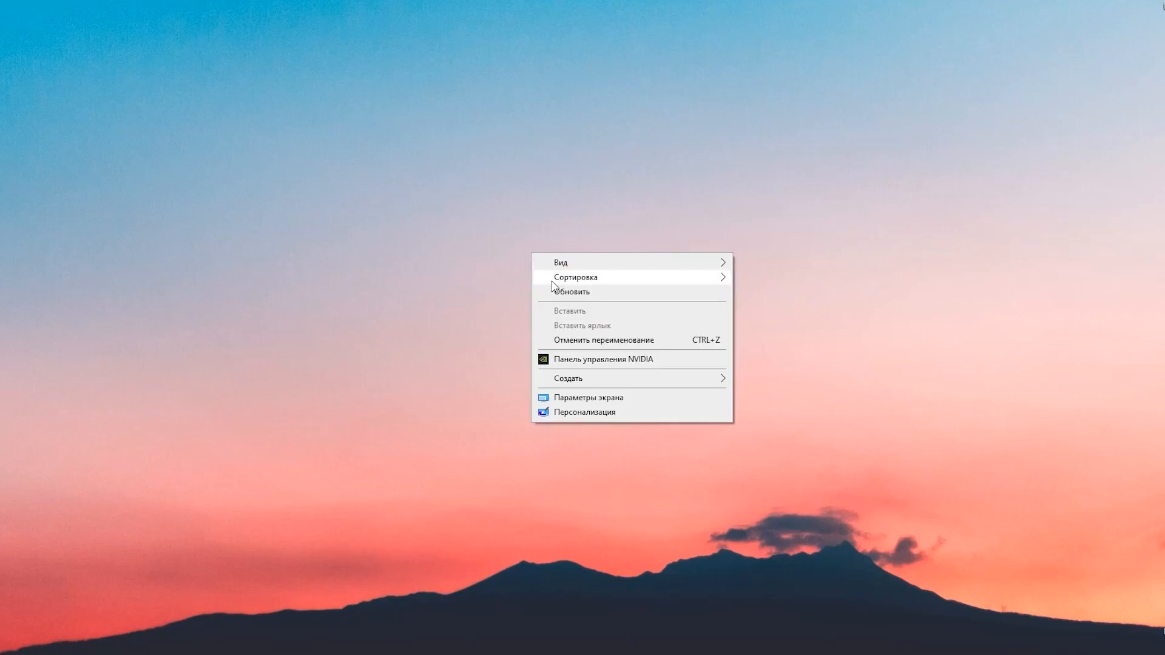
pyautogui.click(741, 379)
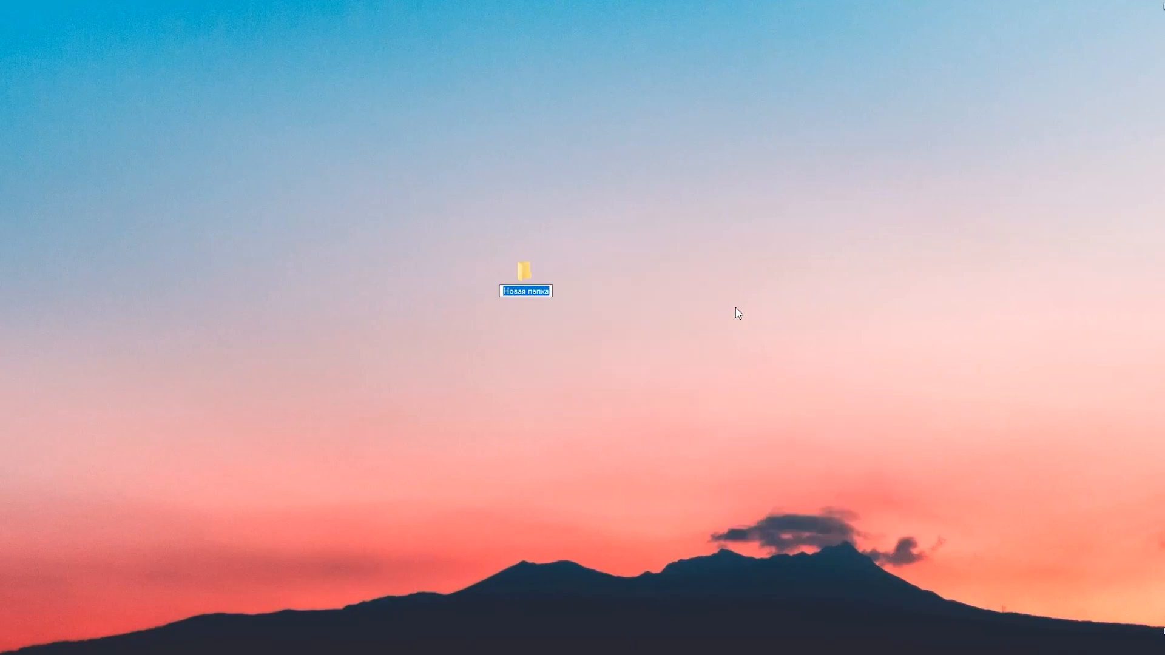
pyautogui.write('Сервер')
pyautogui.press('Return')
pyautogui.press('Return')
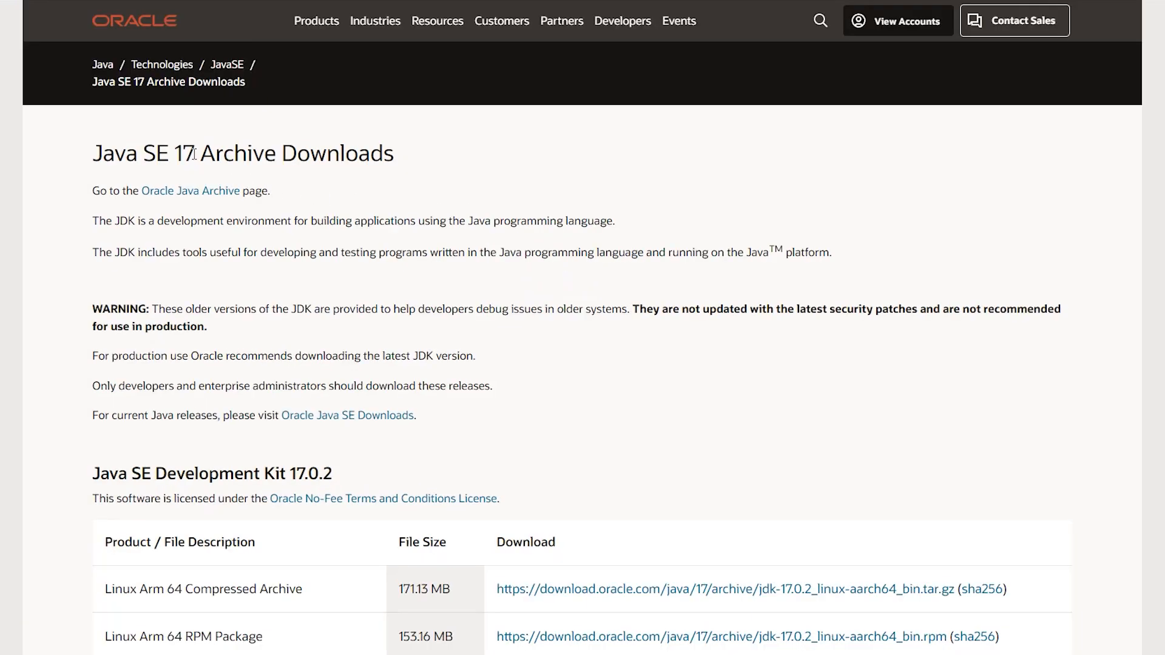
# Download the Windows x64 Installer of Java SE Development Kit 17.0.2 from Oracle's Java SE 17 archive page
pyautogui.moveTo(194, 153); pyautogui.dragTo(175, 153)
pyautogui.click(355, 188)
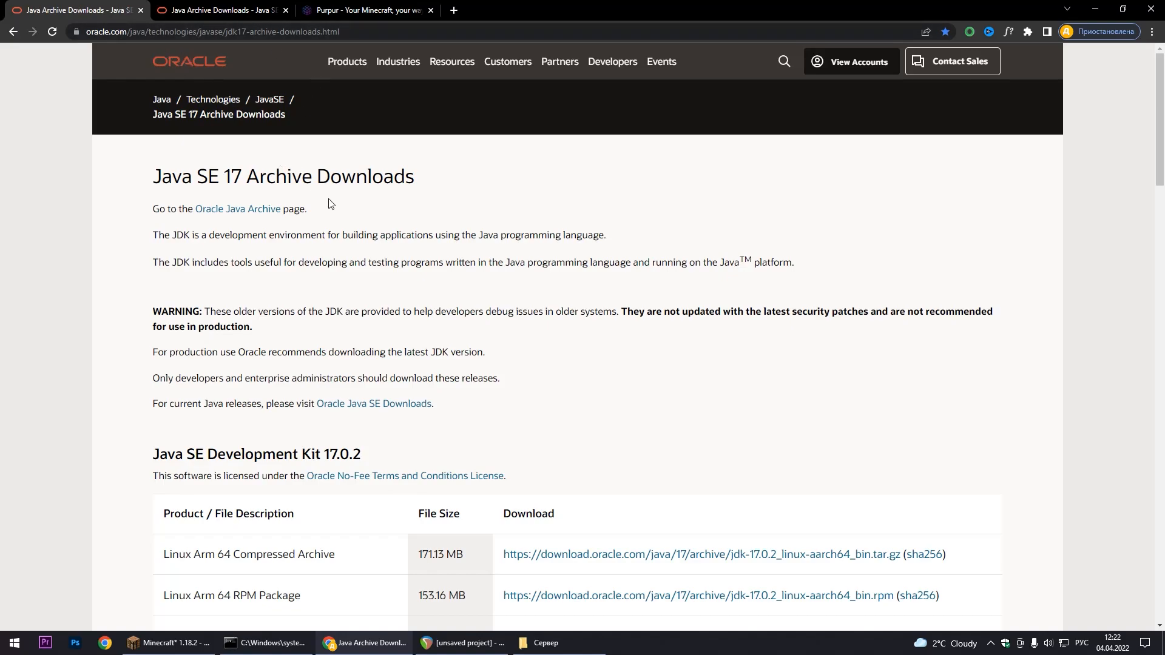
pyautogui.scroll(-10, 346, 205)
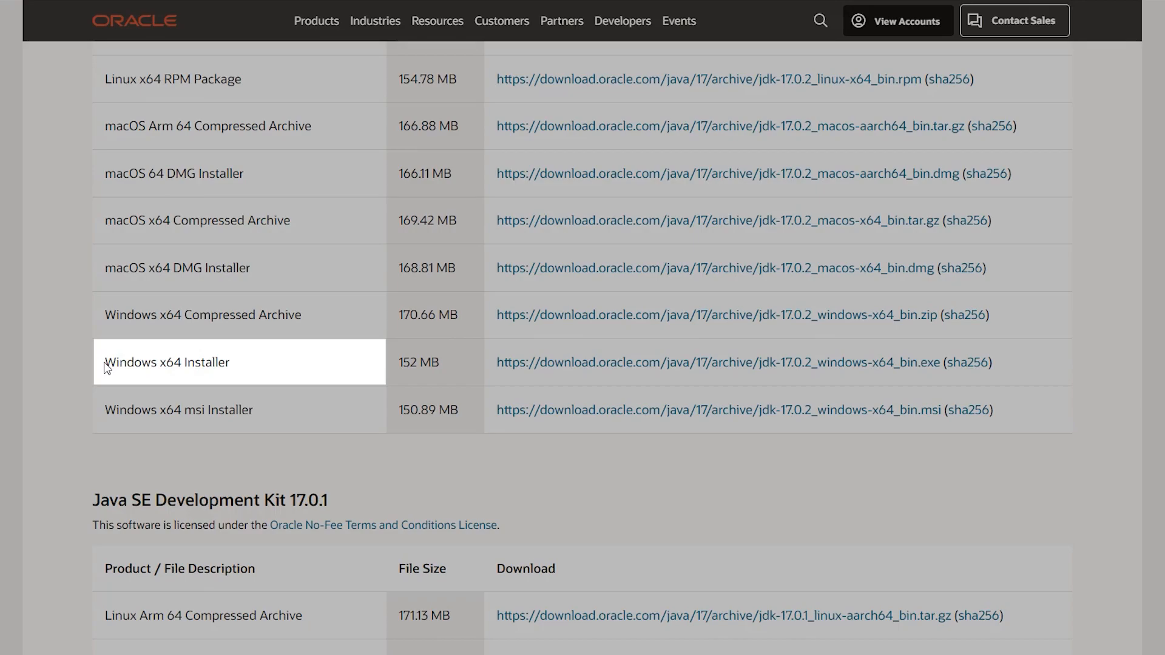
pyautogui.doubleClick(207, 361)
pyautogui.click(548, 362)
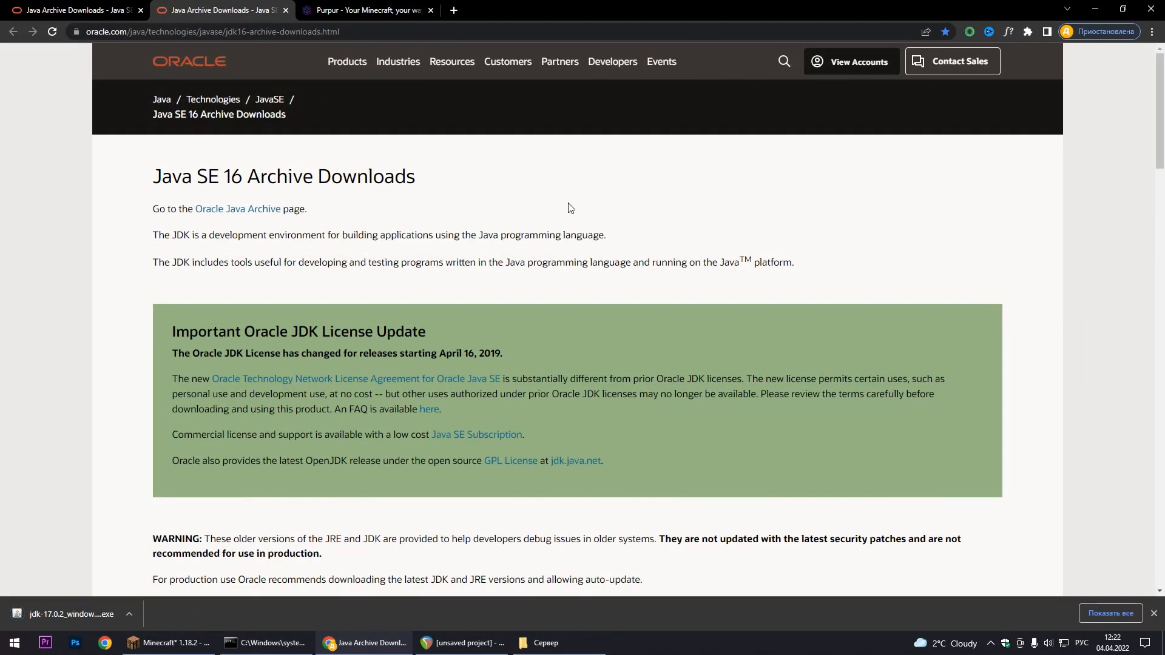
# Look through the Java SE 16 archive page and its list of Development Kit 16.0.2 packages
pyautogui.moveTo(242, 177); pyautogui.dragTo(219, 177)
pyautogui.click(236, 179)
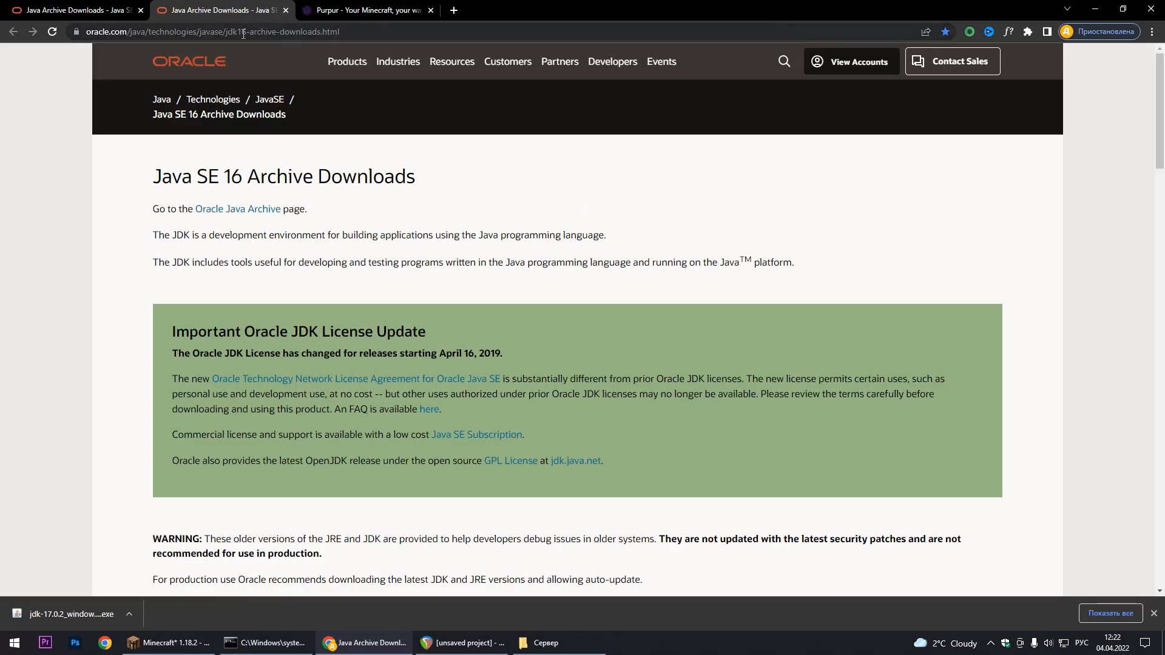
pyautogui.scroll(-11, 523, 165)
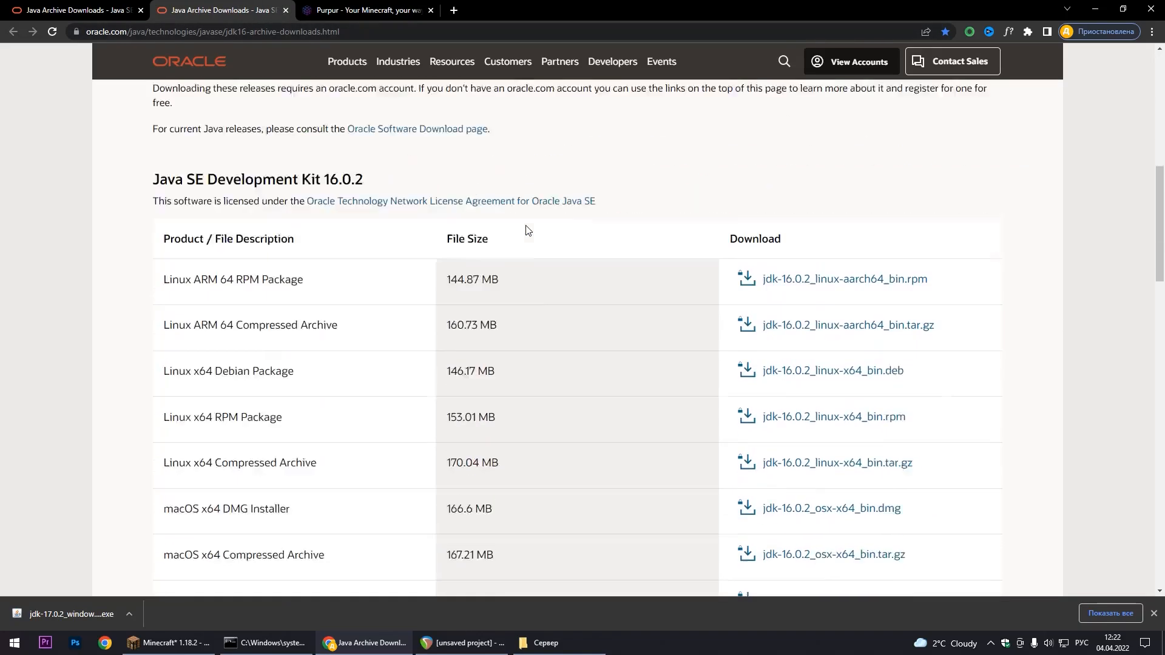
pyautogui.moveTo(159, 419); pyautogui.dragTo(280, 417)
pyautogui.click(313, 419)
pyautogui.scroll(6, 299, 416)
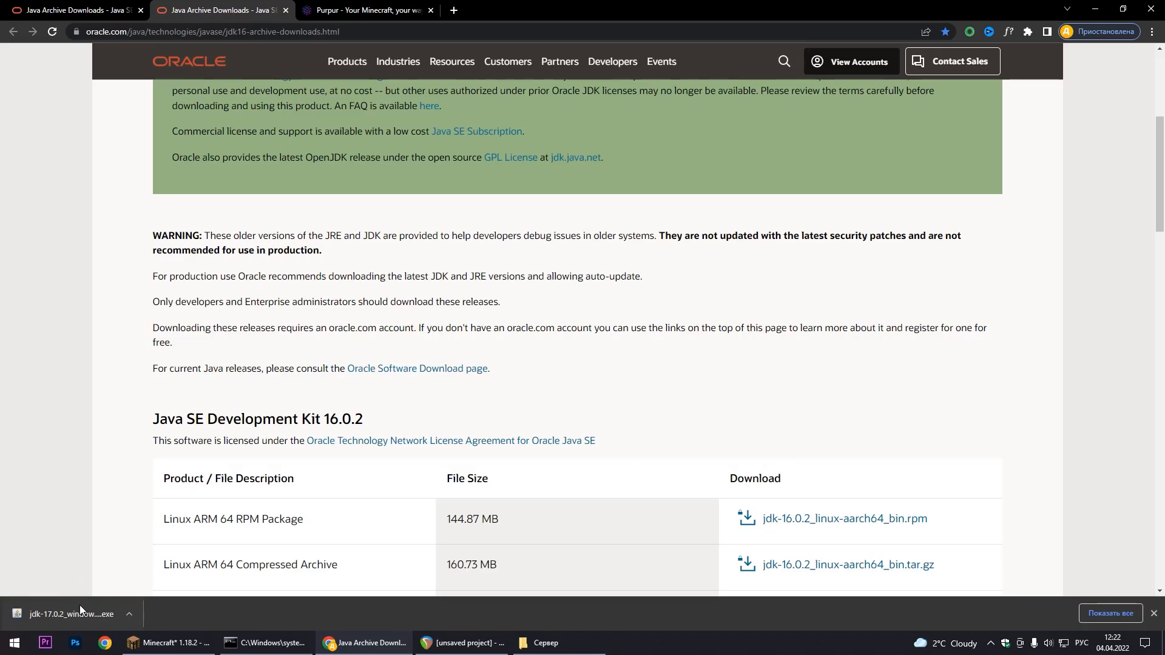
# Launch the downloaded JDK 17.0.2 installer and agree to reinstall the software
pyautogui.click(84, 608)
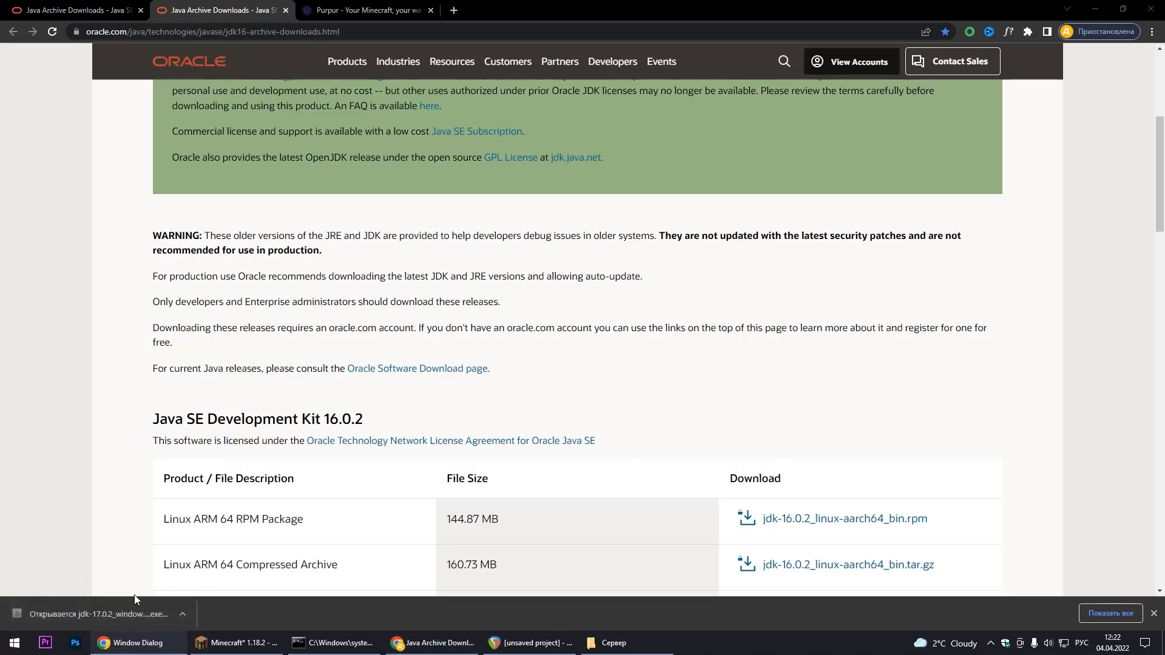
pyautogui.click(43, 6)
pyautogui.scroll(4, 307, 449)
pyautogui.scroll(-3, 270, 433)
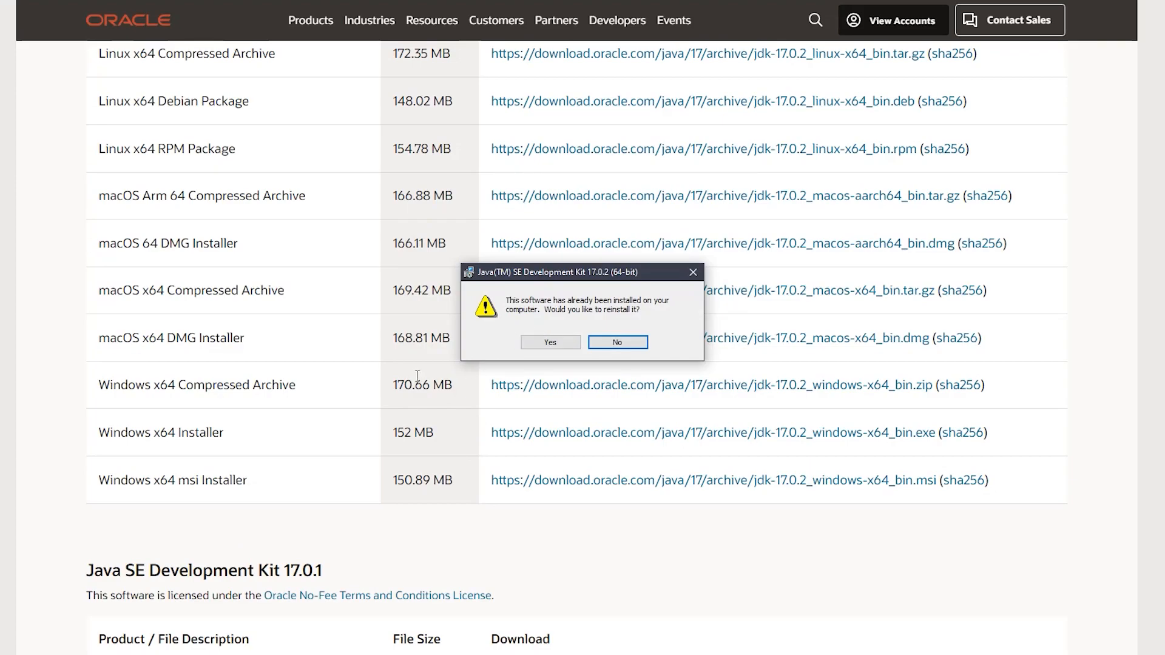
pyautogui.click(551, 343)
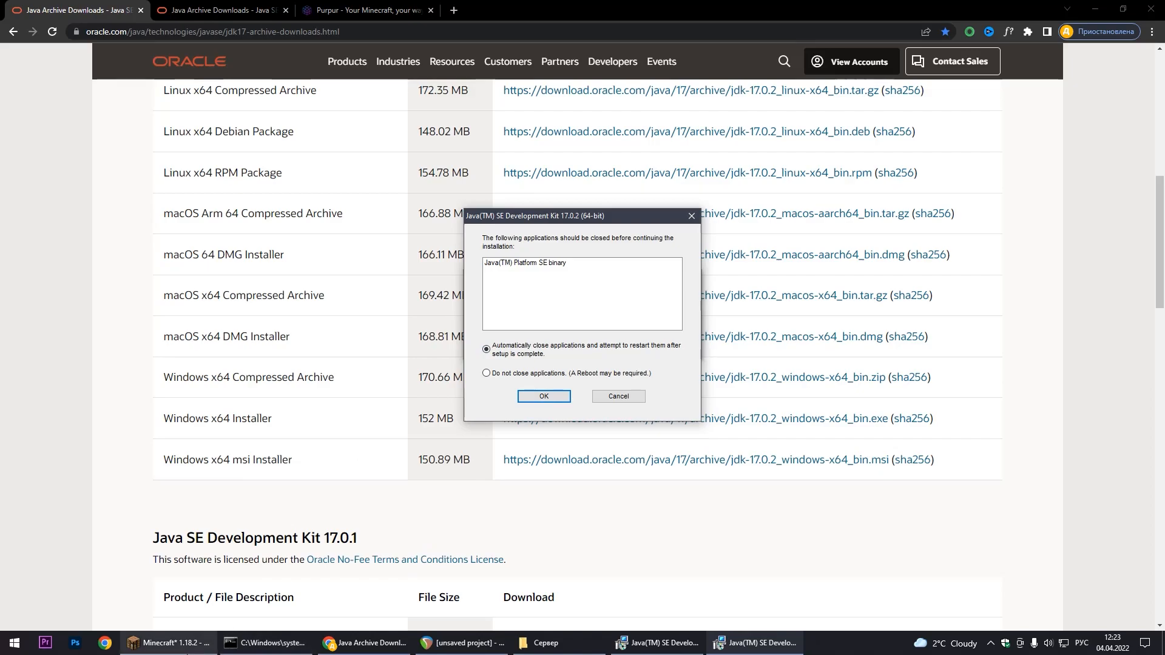
# Switch to Minecraft, leave the multiplayer game and close it so the Java installation can continue
pyautogui.click(194, 653)
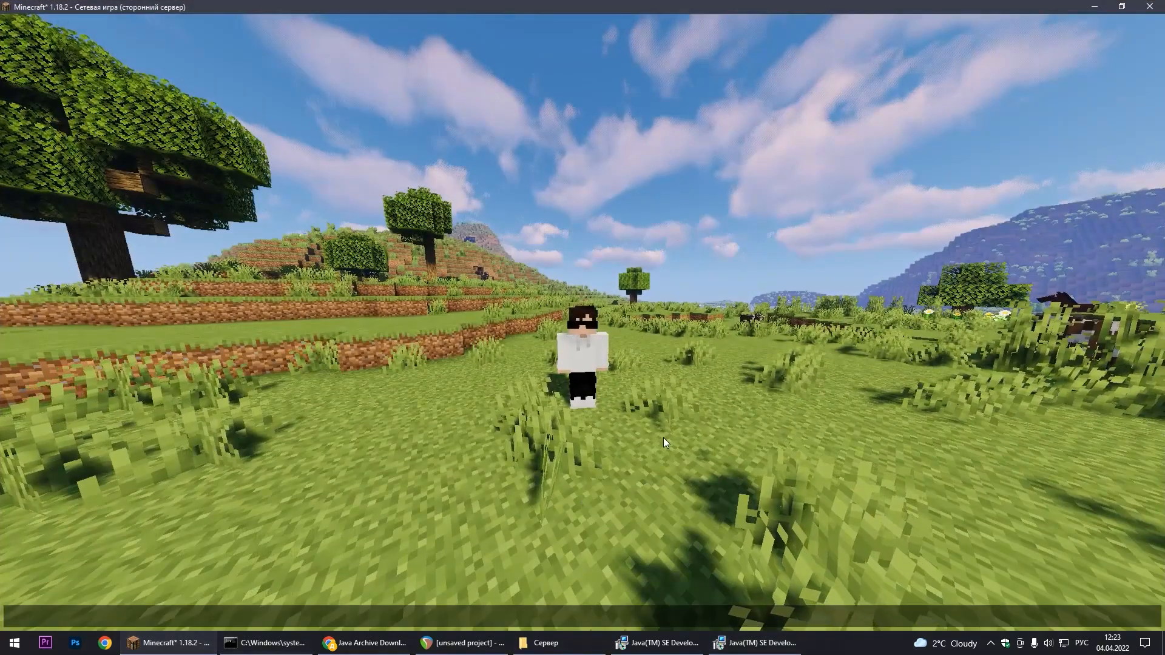
pyautogui.press('Escape')
pyautogui.click(629, 367)
pyautogui.click(1149, 6)
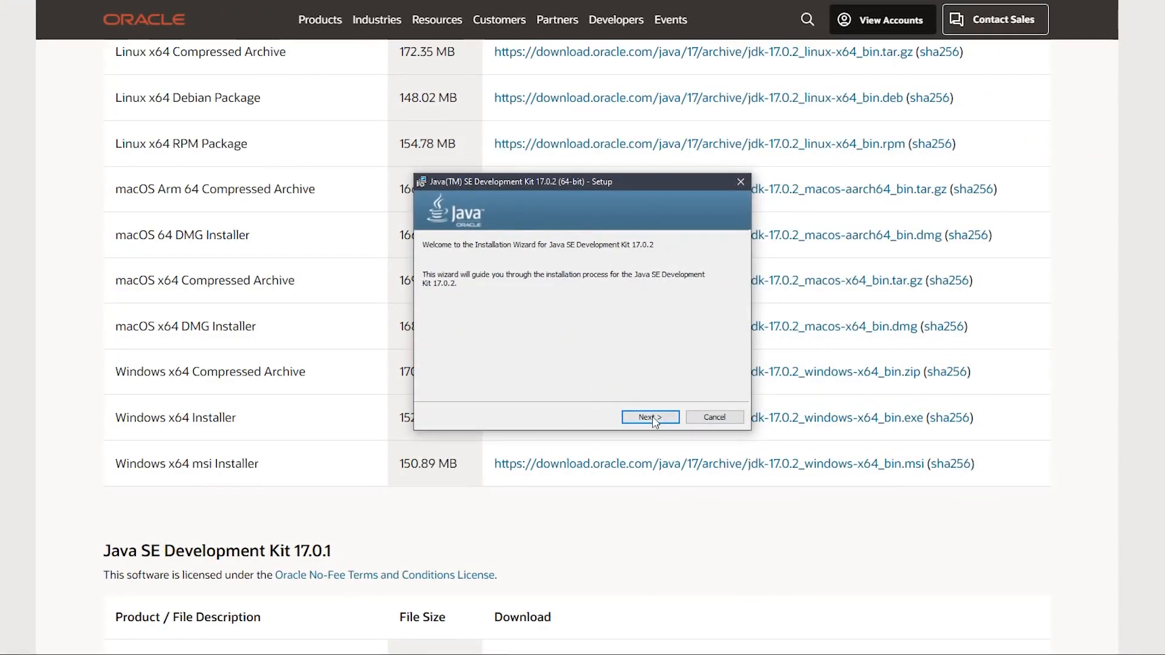
# Install Java SE Development Kit 17.0.2 into C:\Program Files\Java\jdk-17.0.2\ and close the installation wizard
pyautogui.click(653, 418)
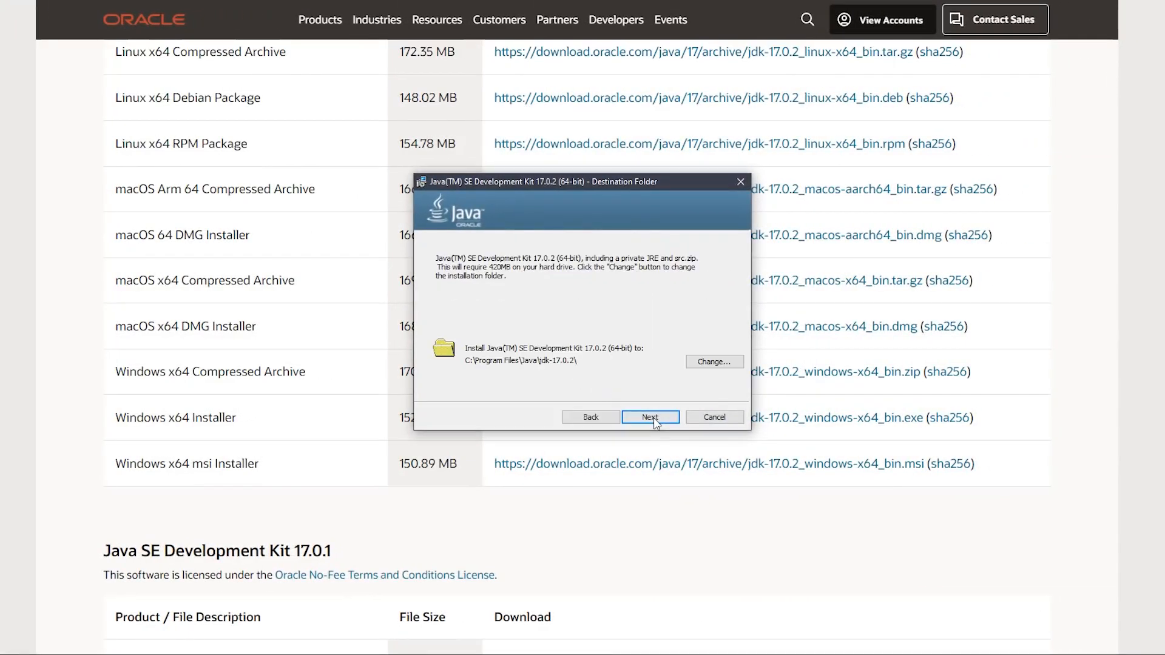
pyautogui.click(661, 418)
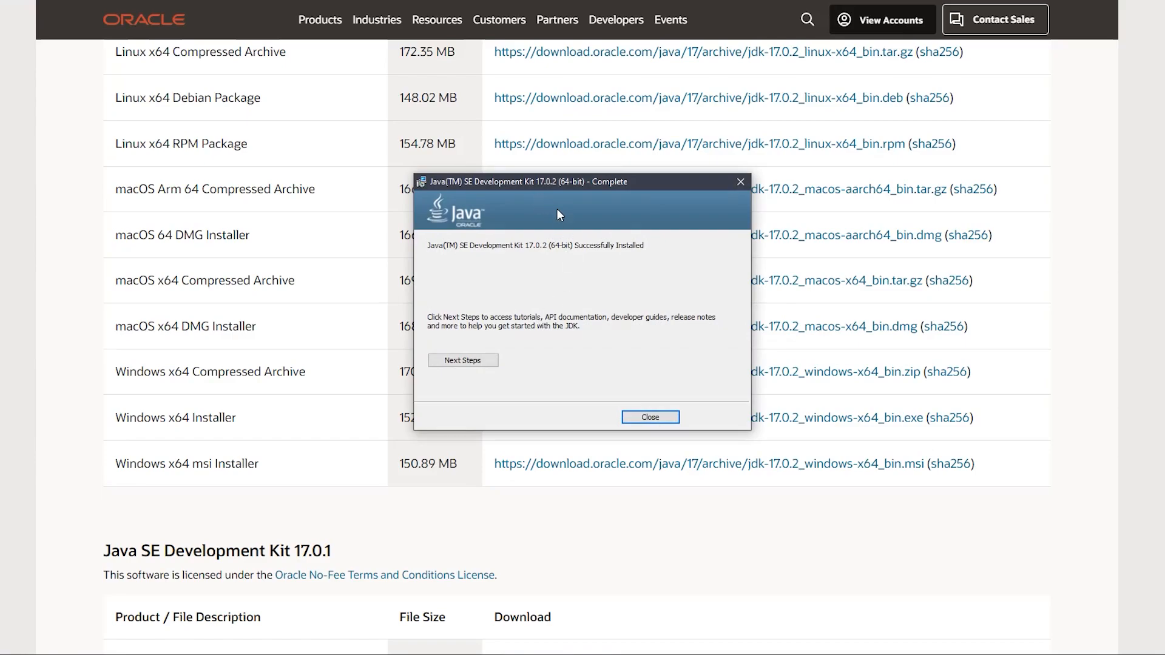
pyautogui.click(656, 419)
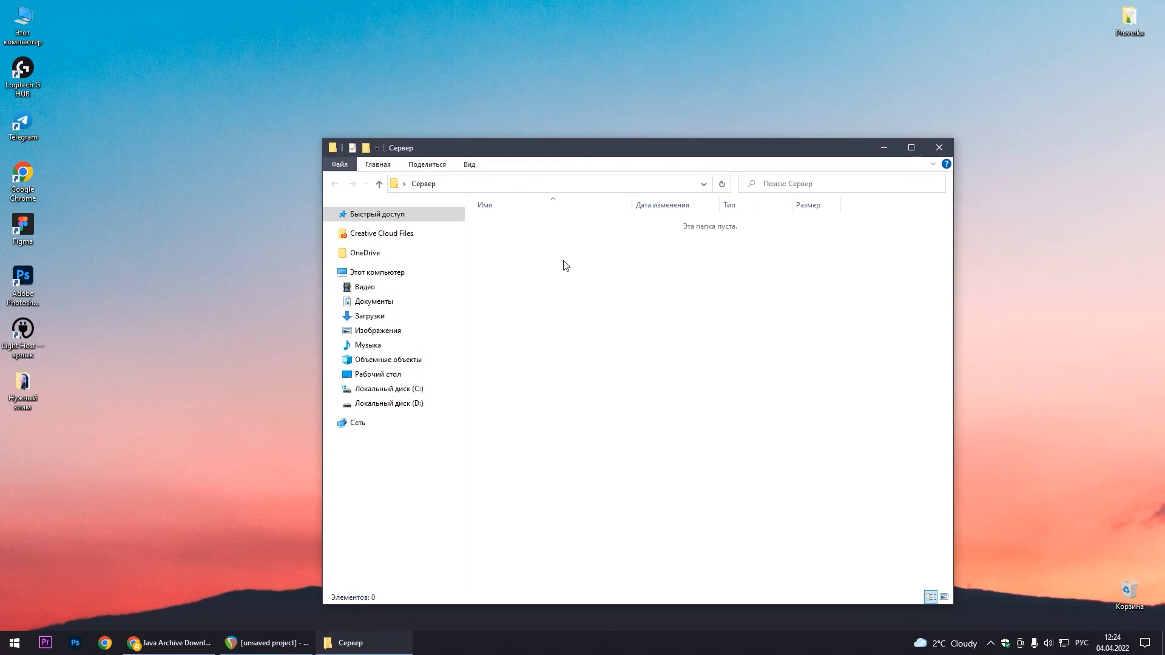
# Switch to the Purpur downloads page in Chrome and download build 1606 for version 1.18.2
pyautogui.click(191, 651)
pyautogui.click(364, 10)
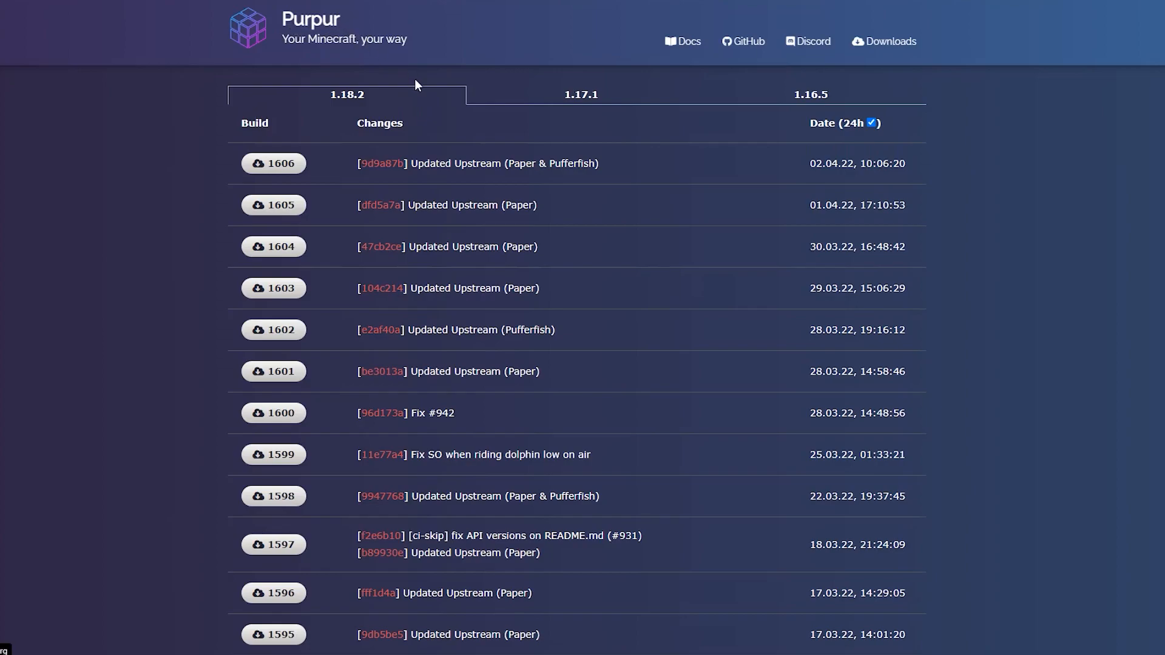
pyautogui.scroll(-3, 400, 134)
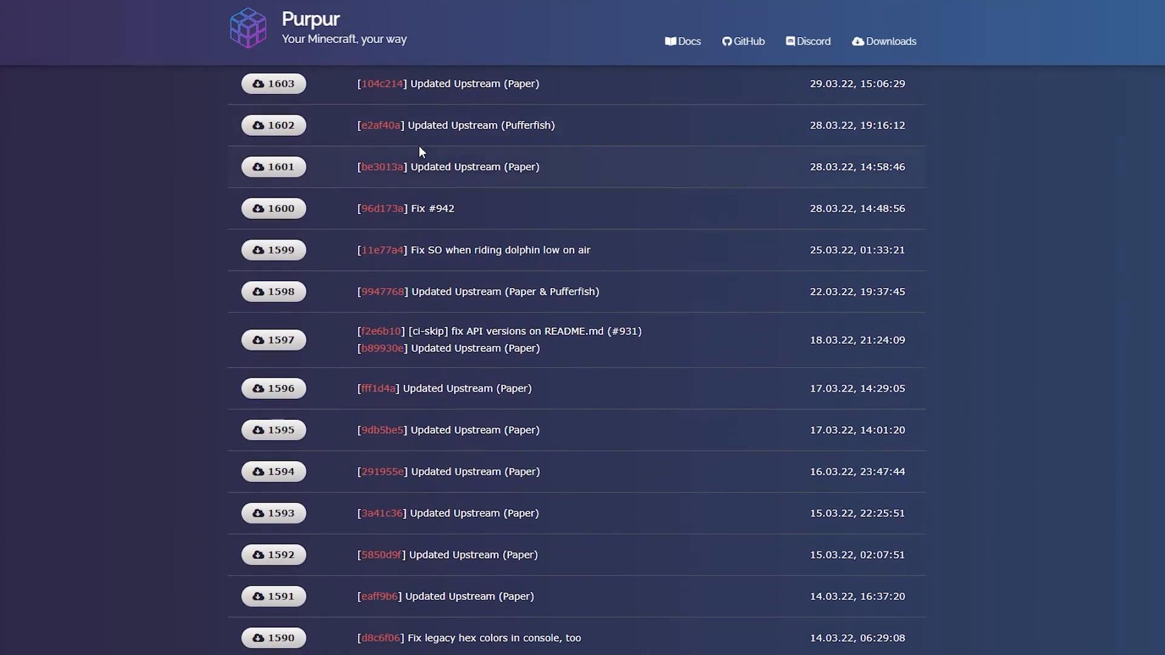
pyautogui.scroll(3, 424, 145)
pyautogui.scroll(-3, 447, 115)
pyautogui.scroll(3, 447, 115)
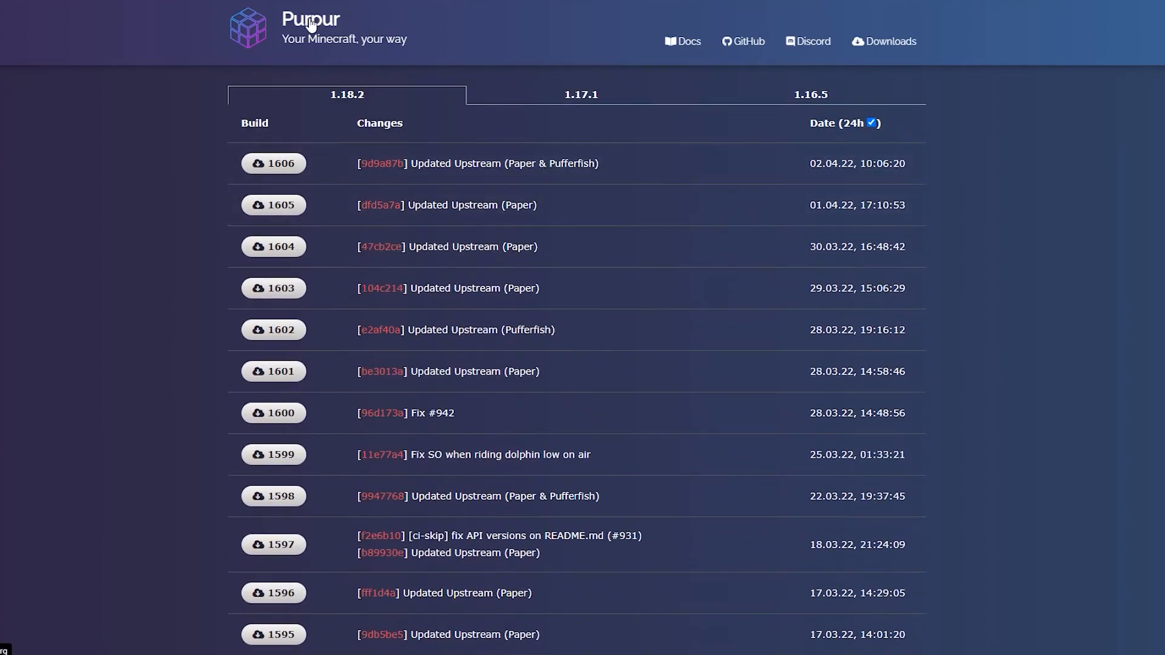
pyautogui.scroll(-1, 424, 165)
pyautogui.scroll(1, 493, 130)
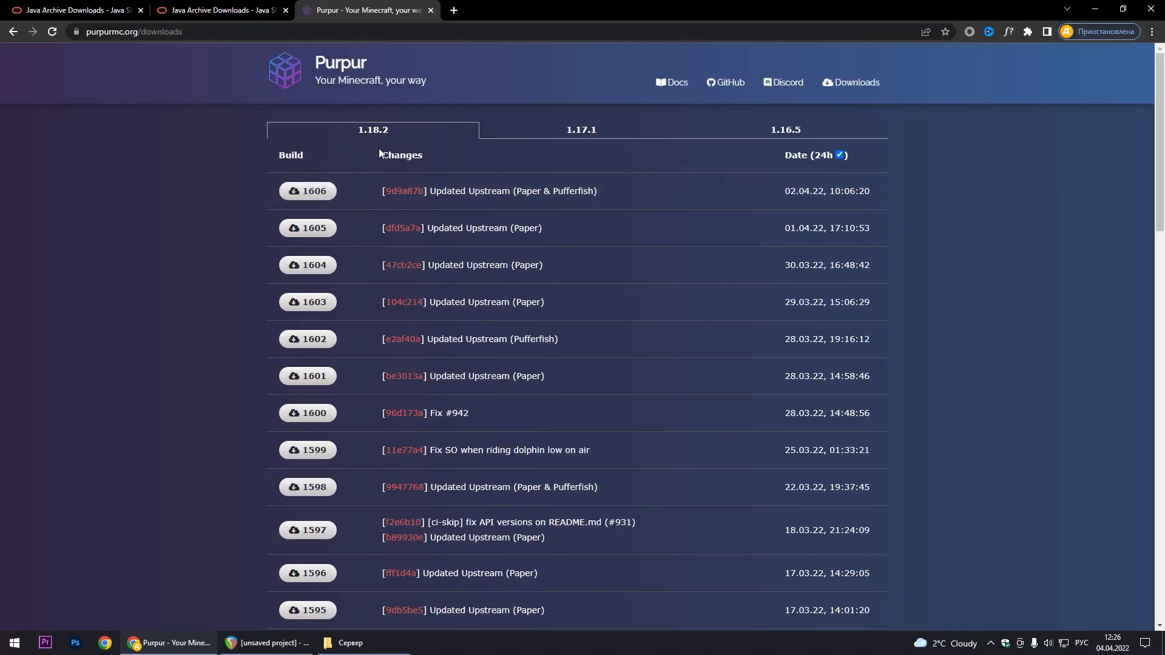
pyautogui.click(316, 193)
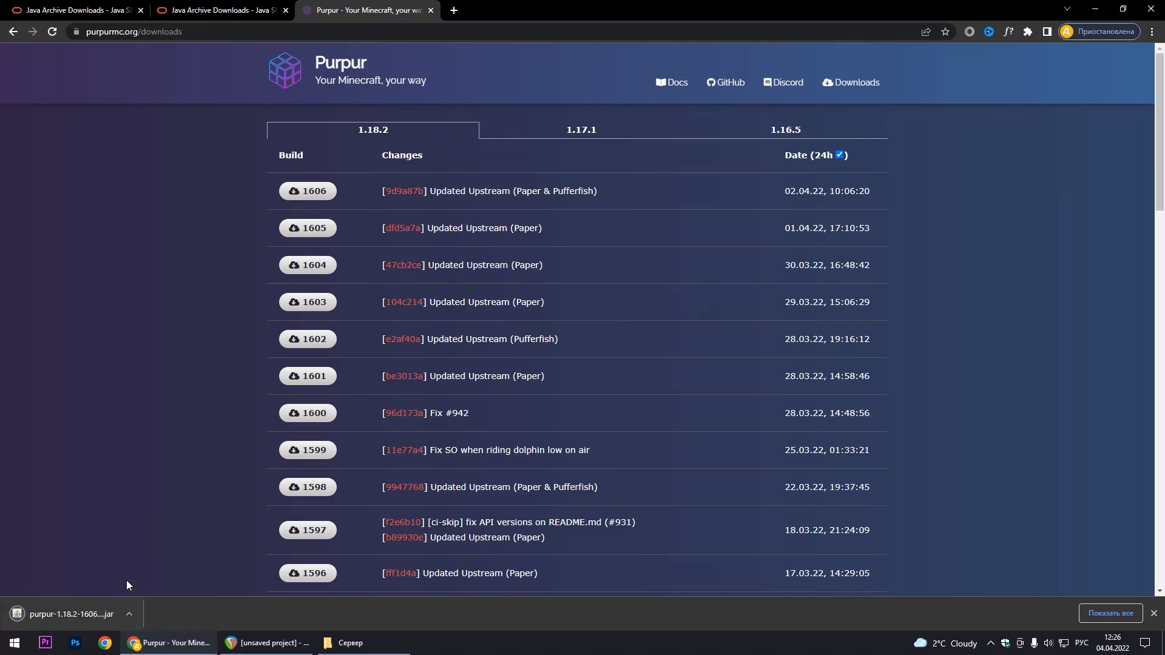
# Place the downloaded Purpur jar in the Сервер folder and run it to generate the server files
pyautogui.moveTo(70, 616); pyautogui.dragTo(584, 348)
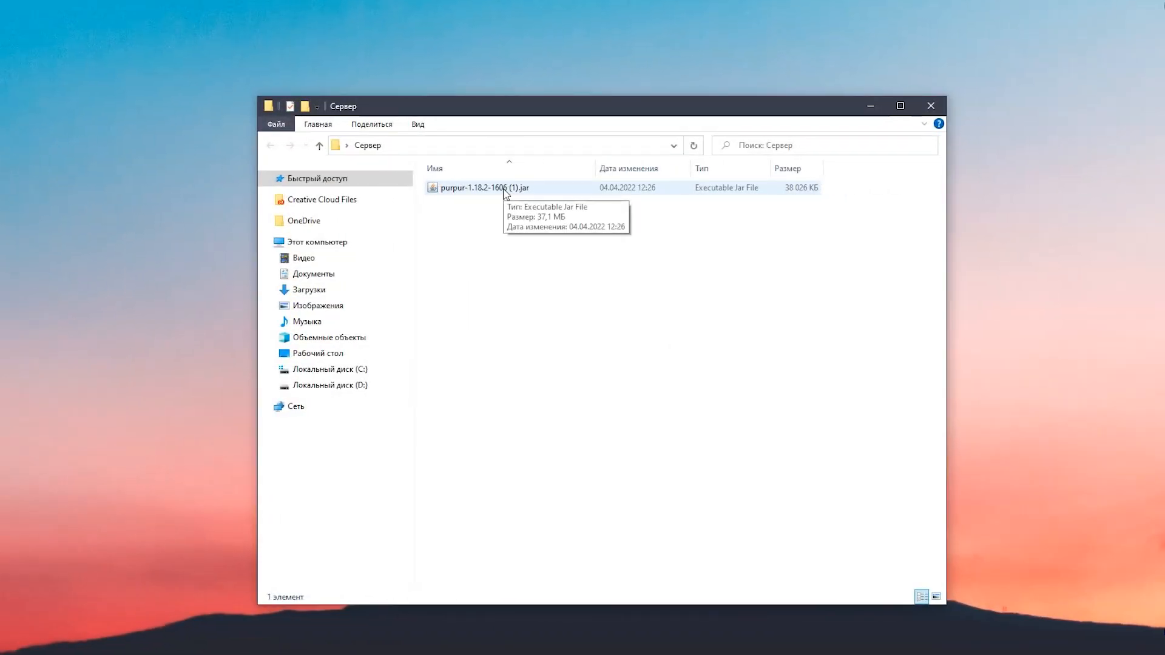
pyautogui.doubleClick(506, 189)
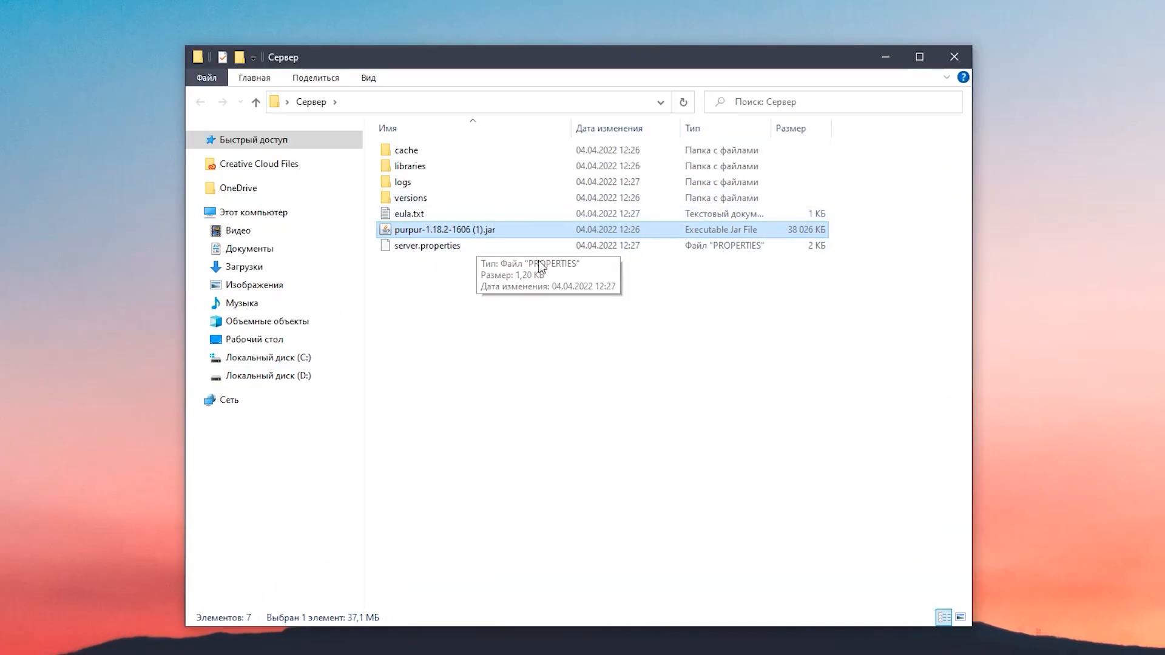
pyautogui.click(495, 281)
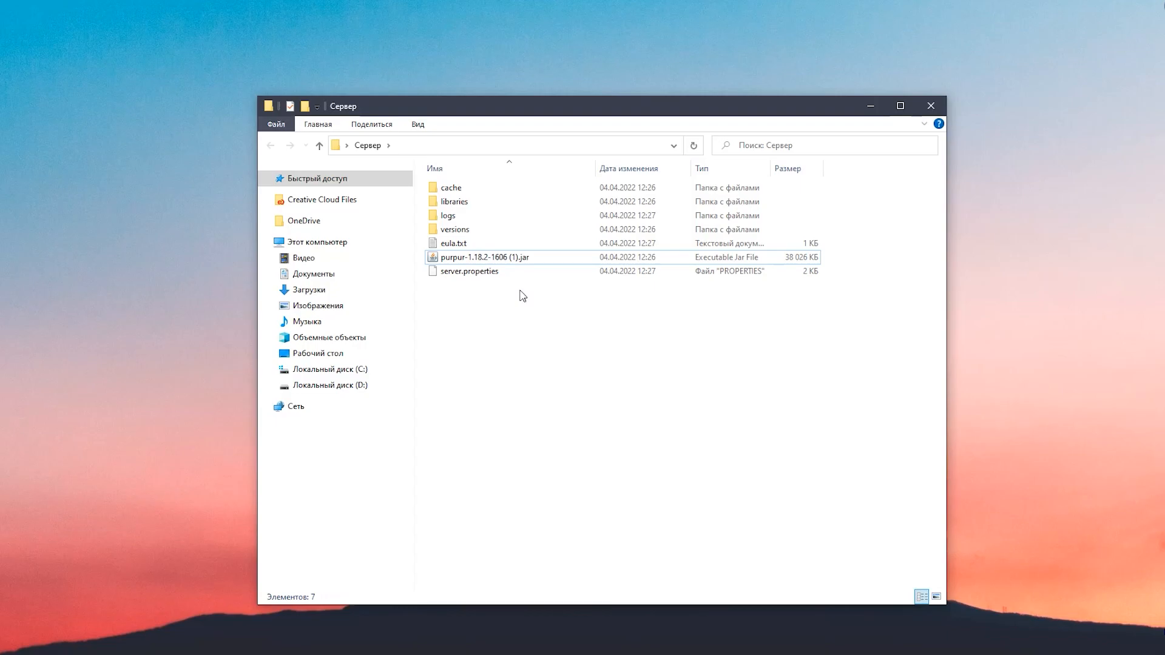
# Accept the EULA by setting eula=true in eula.txt, then save and close the file
pyautogui.doubleClick(455, 245)
pyautogui.doubleClick(340, 316)
pyautogui.moveTo(374, 314); pyautogui.dragTo(325, 320)
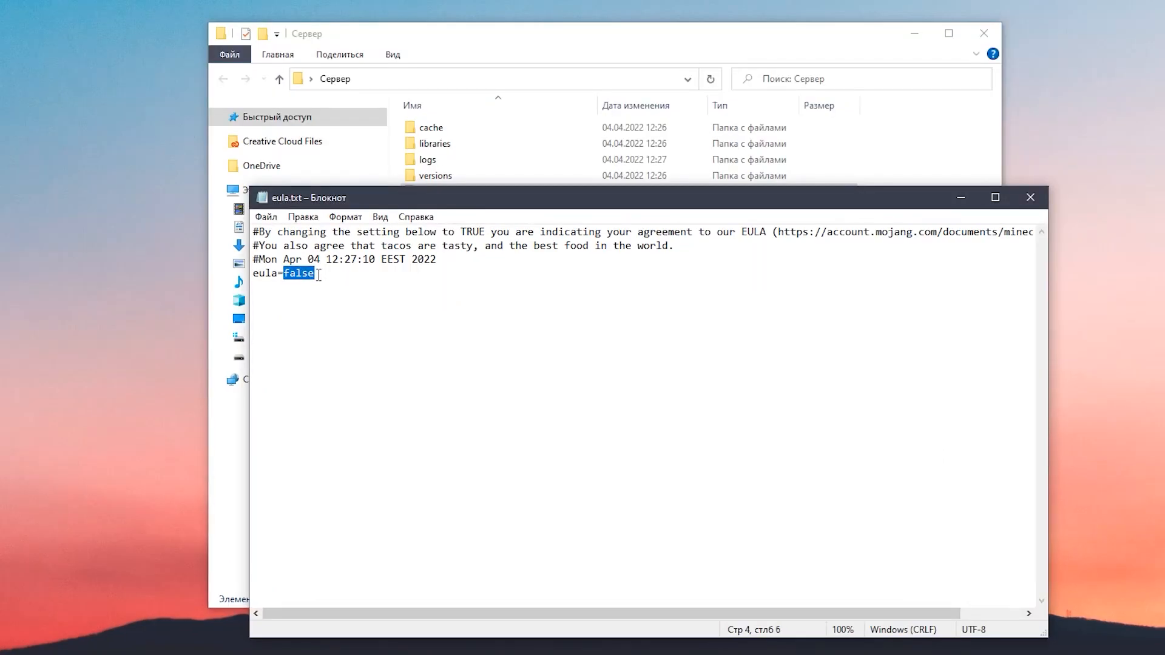
pyautogui.write('true')
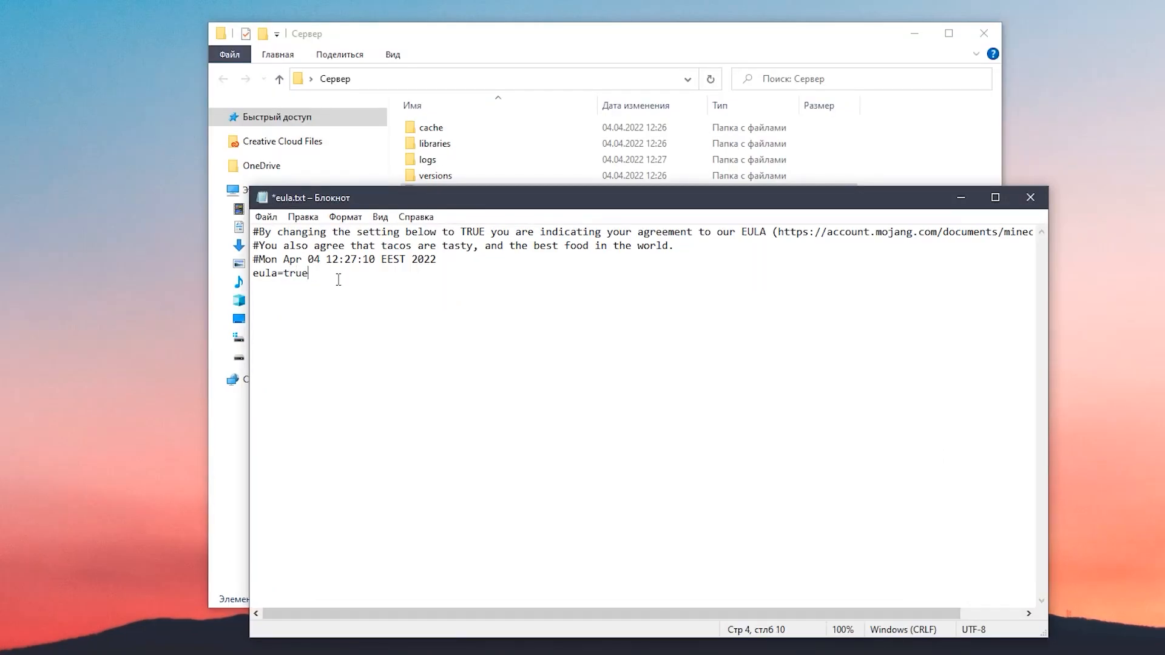
pyautogui.hotkey('ctrl', 's')
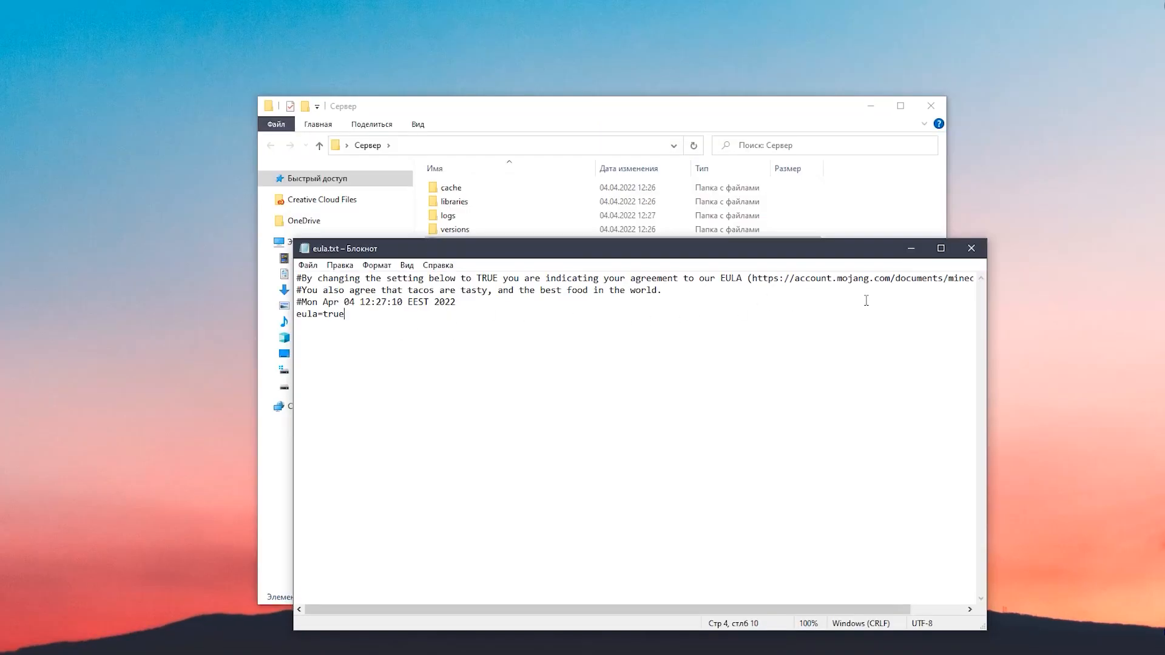
pyautogui.click(970, 248)
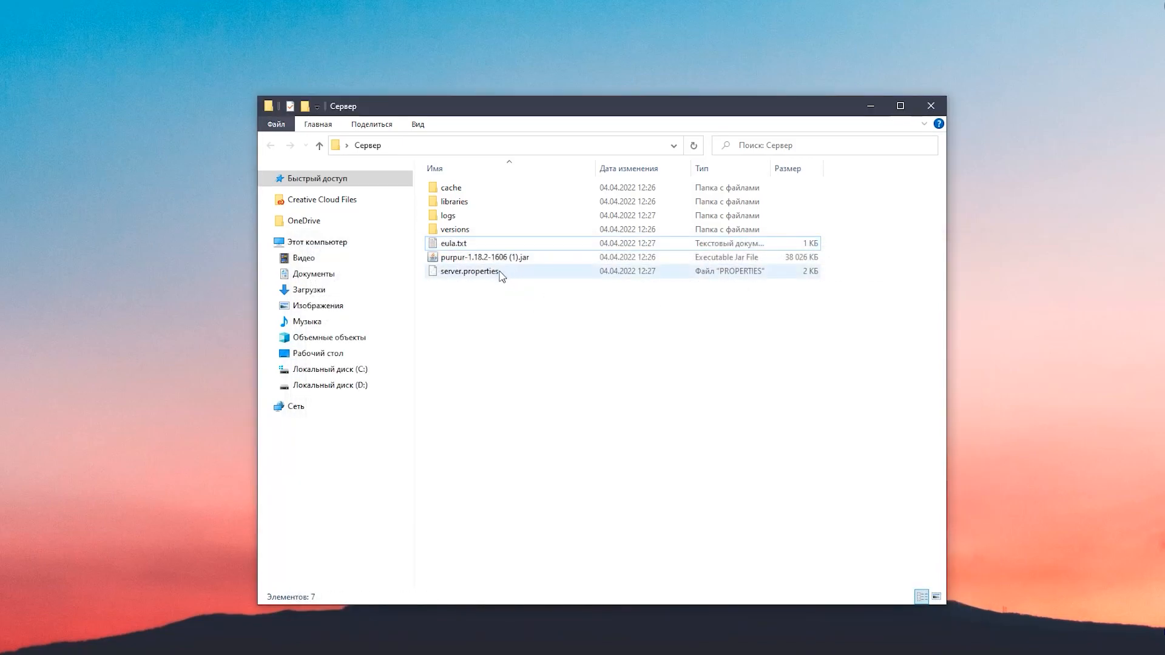
# Rename the Purpur jar file as server.jar
pyautogui.click(517, 262)
pyautogui.press('F2')
pyautogui.write('sertve.jar')
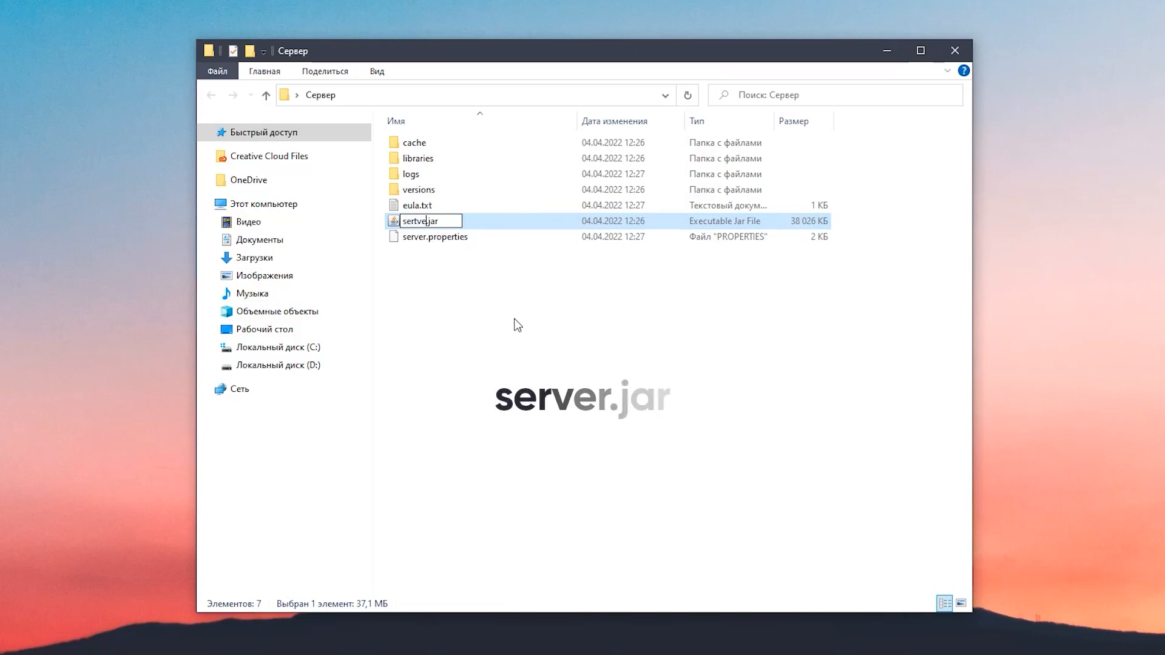
pyautogui.press('BackSpace')
pyautogui.press('Right')
pyautogui.press('Right')
pyautogui.write('r')
pyautogui.press('Return')
pyautogui.moveTo(507, 292); pyautogui.dragTo(519, 298)
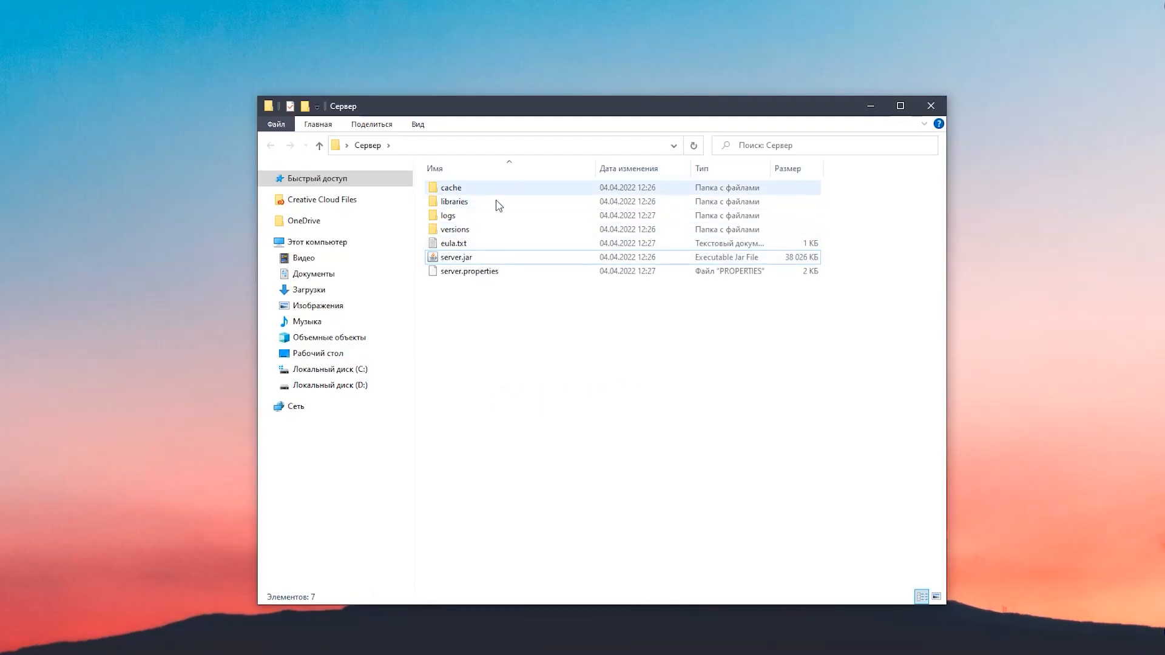
# Look inside the logs folder and return to the Сервер folder
pyautogui.doubleClick(487, 221)
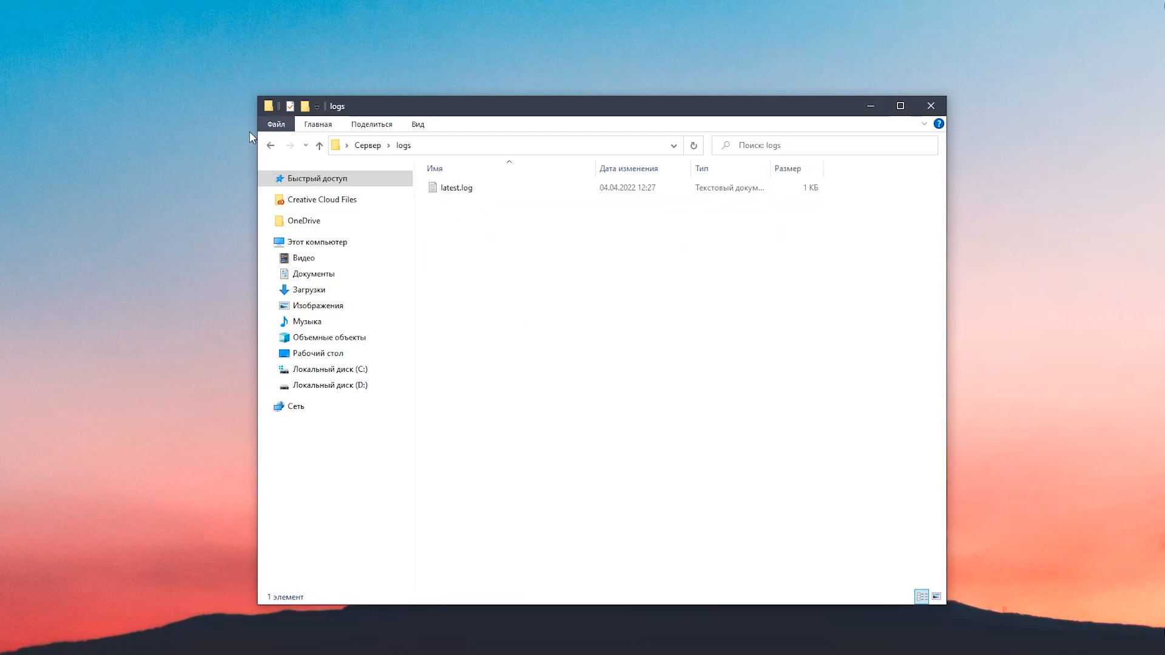
pyautogui.click(277, 144)
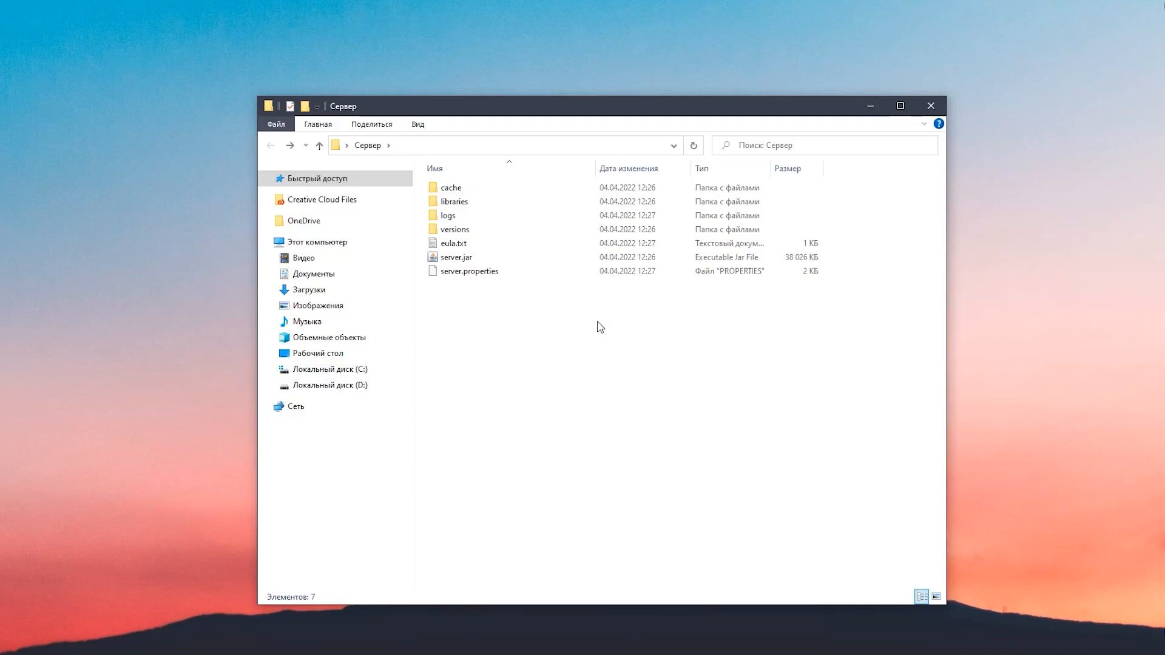
# Create a text file named start.bat in the Сервер folder and check that file name extensions are shown
pyautogui.rightClick(517, 321)
pyautogui.moveTo(706, 479)
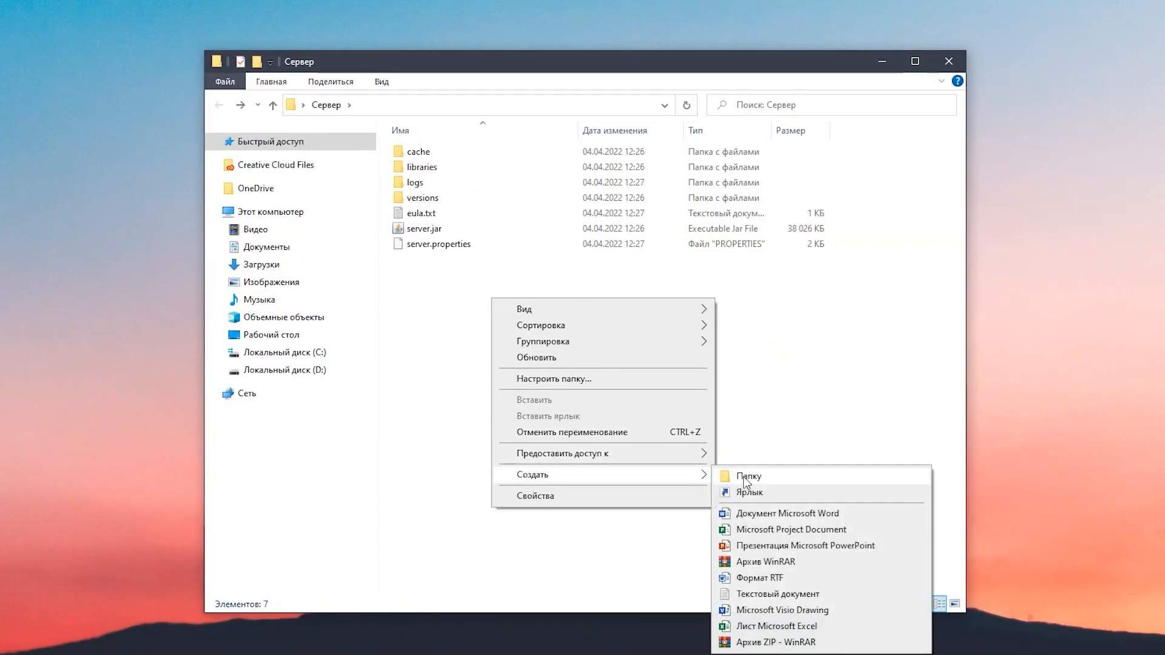
pyautogui.click(778, 594)
pyautogui.write('start.b')
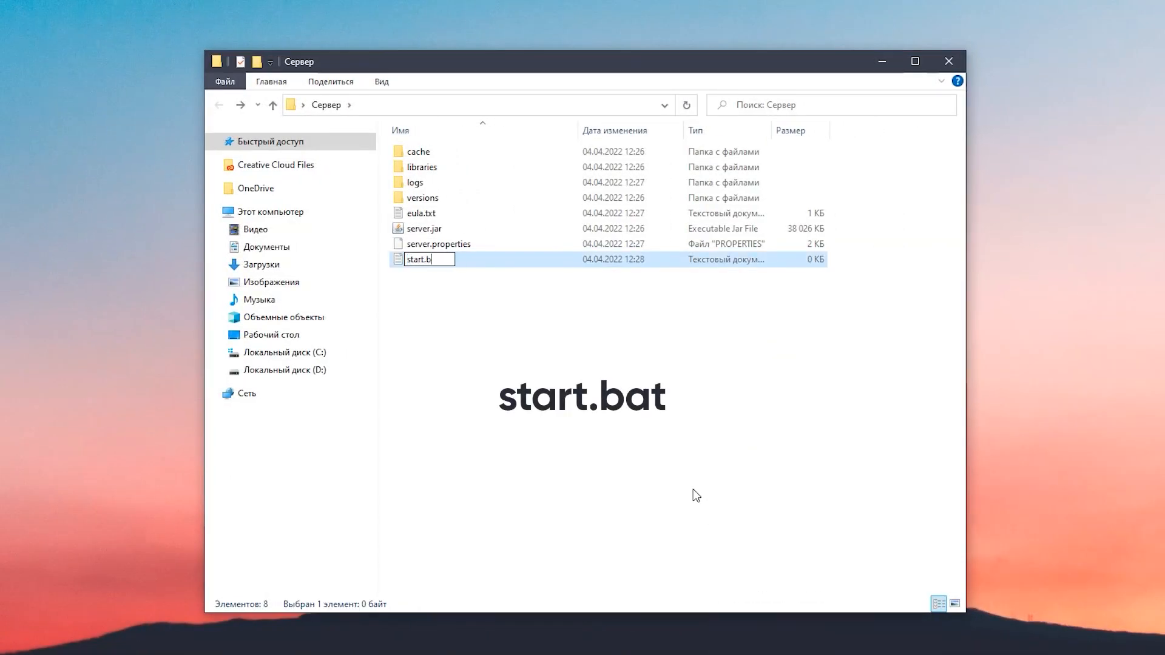
pyautogui.write('at')
pyautogui.press('Return')
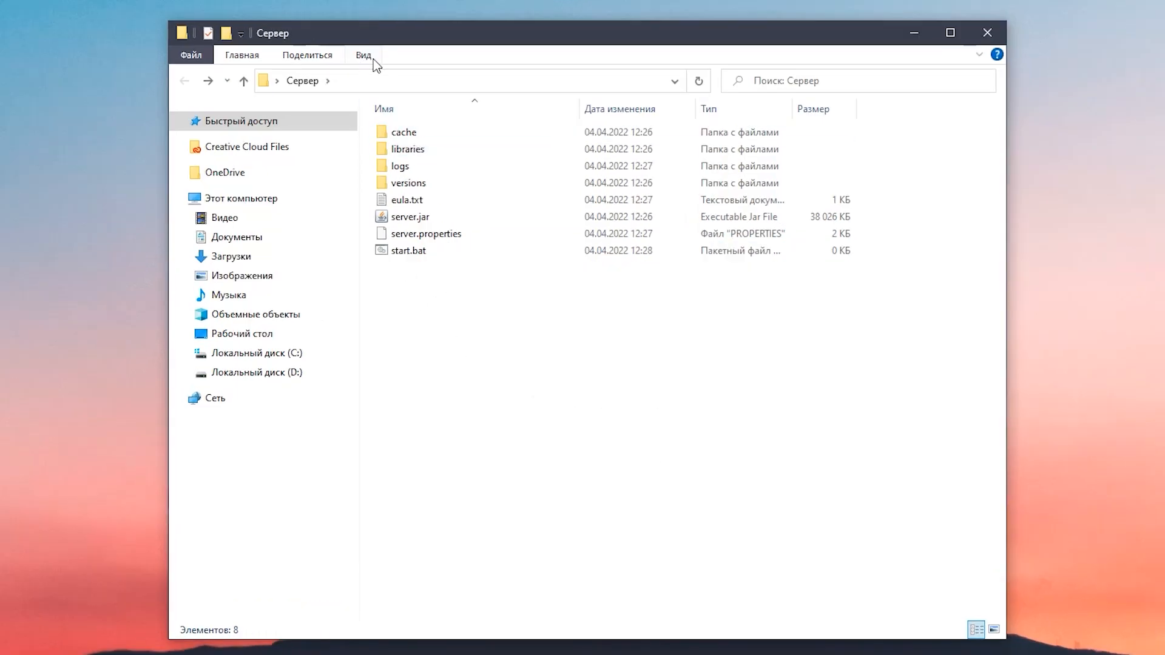
pyautogui.click(367, 57)
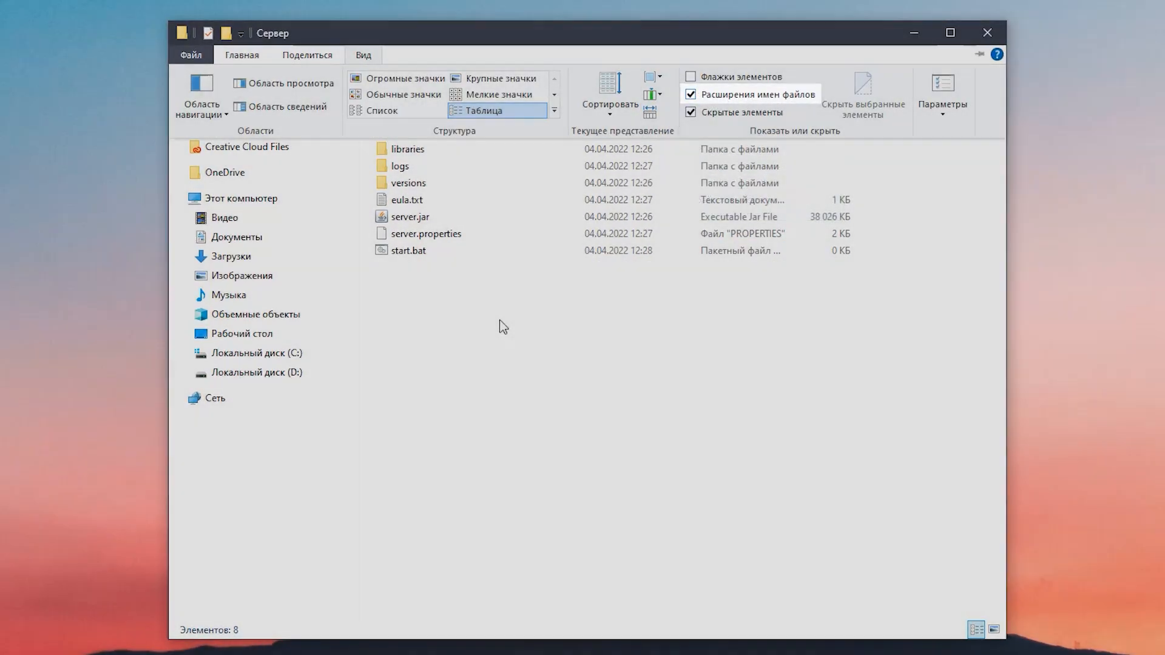
# Open start.bat for editing and paste the launch script running server.jar through jdk-17.0.2's java.exe with -Xms1024M, -Xmx1024M and nogui
pyautogui.click(426, 256)
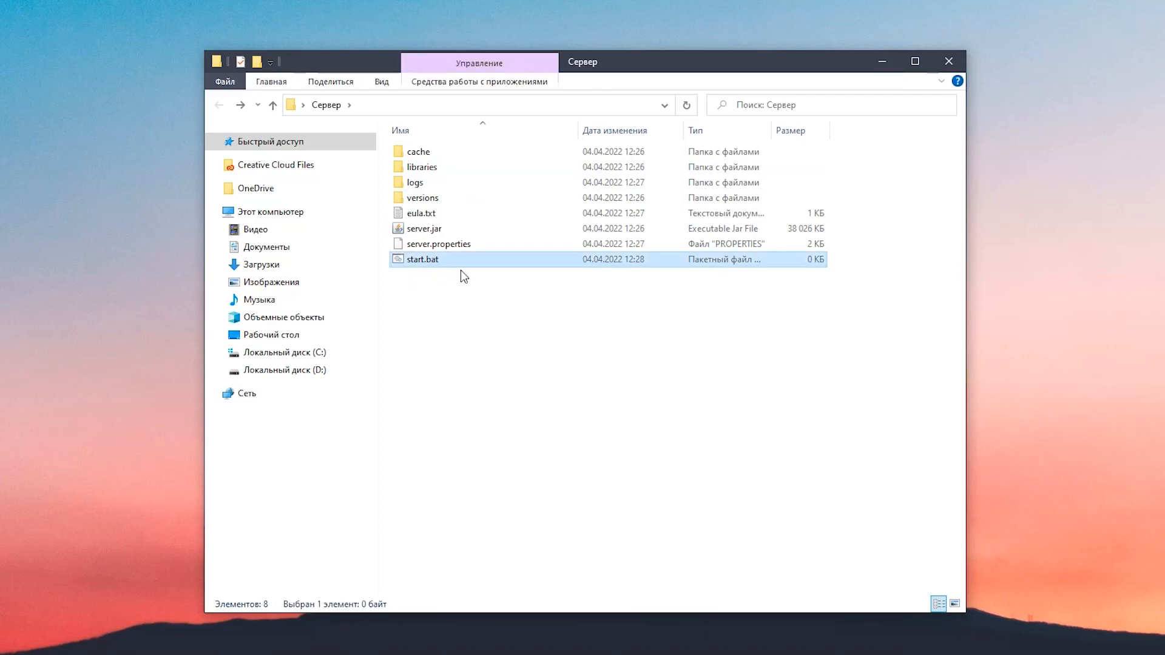
pyautogui.rightClick(439, 262)
pyautogui.click(479, 292)
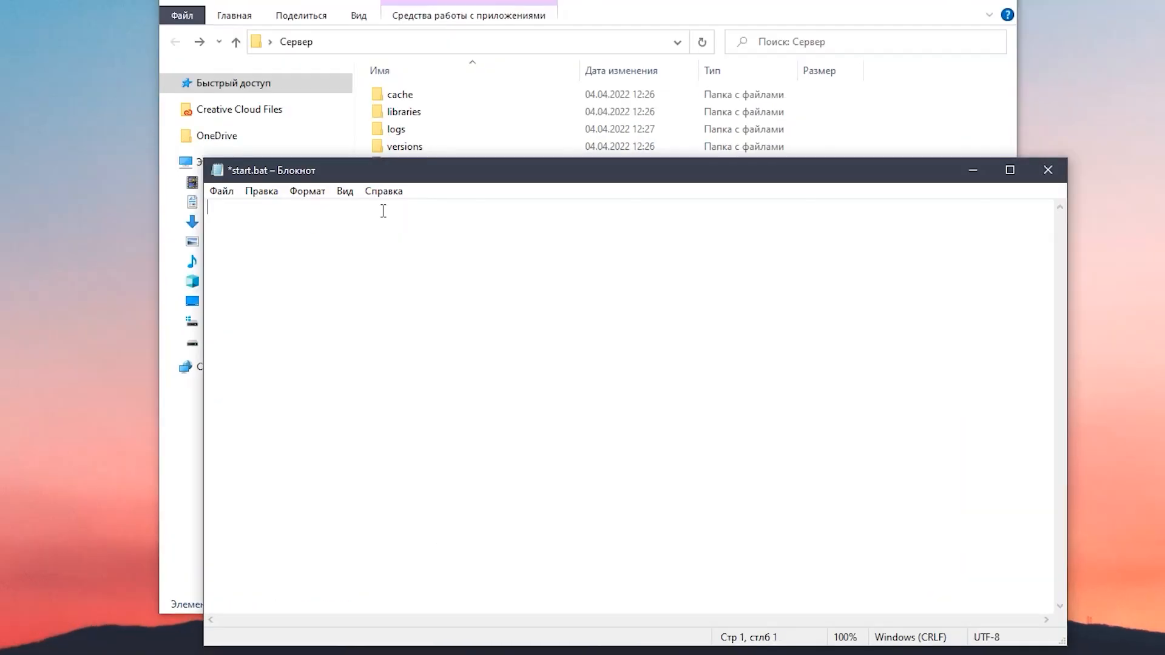
pyautogui.write('@ECHO OFF cd /d "%~dp0" "C:\\Program Files\\Java\\jdk-17.0.2\\bin\\java.exe" -Xms1024M -Xmx1024M -jar server.jar nogui')
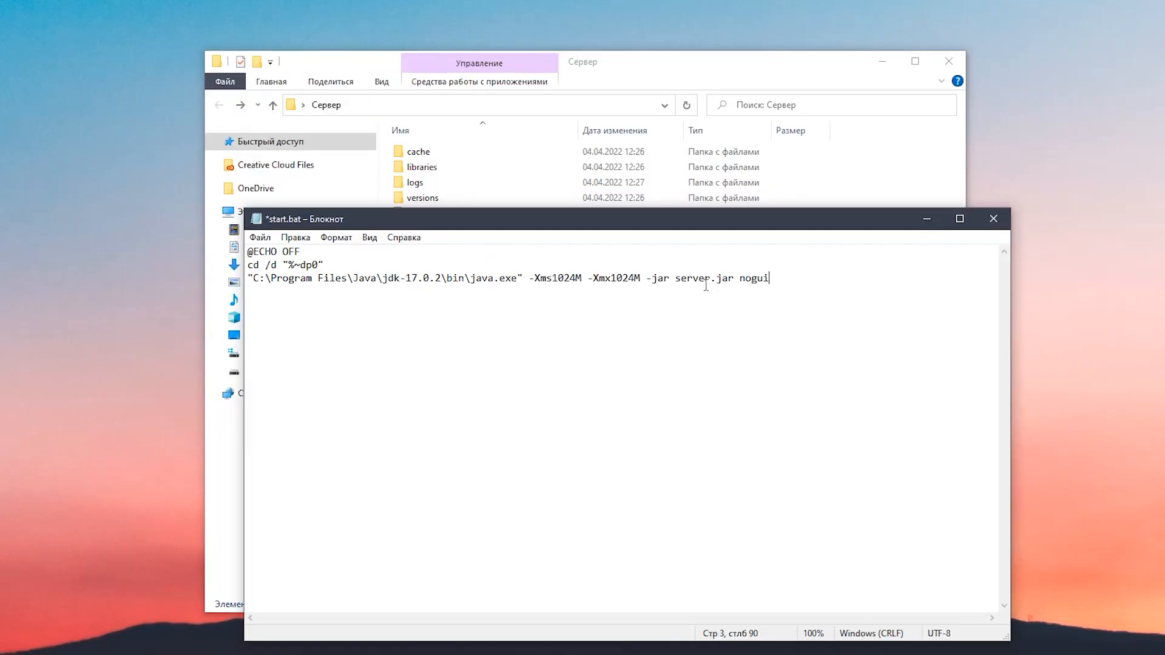
pyautogui.moveTo(314, 220); pyautogui.dragTo(398, 203)
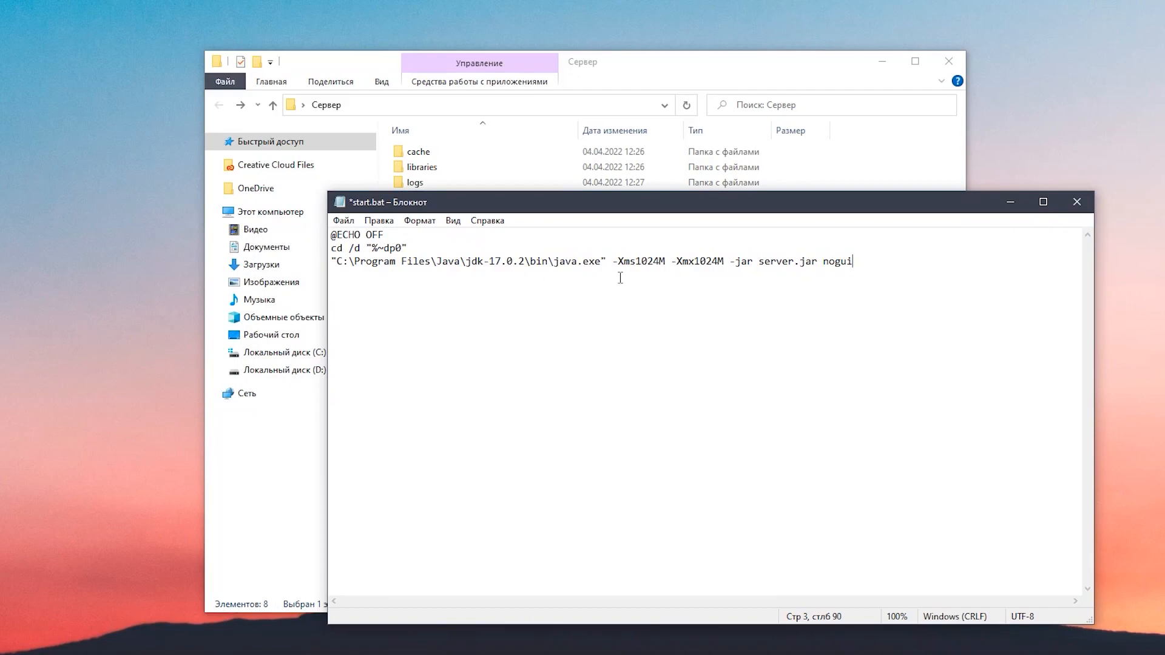
# Review the pasted launch script, including the java.exe path on its third line
pyautogui.moveTo(865, 265); pyautogui.dragTo(332, 235)
pyautogui.click(594, 288)
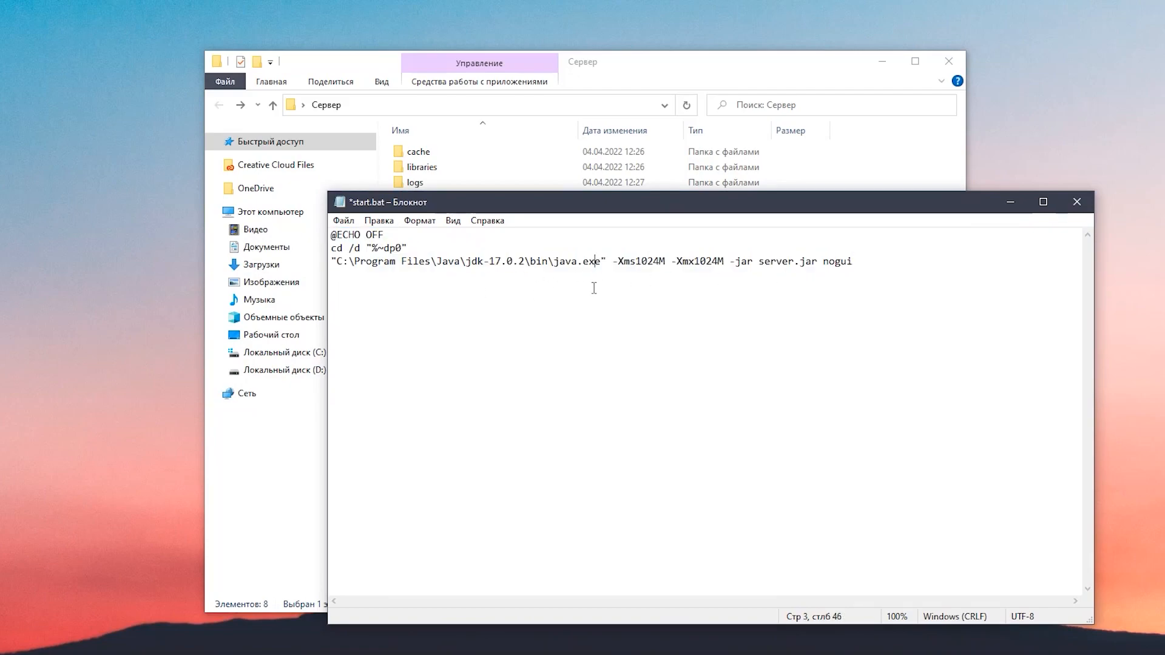
pyautogui.moveTo(860, 265); pyautogui.dragTo(332, 235)
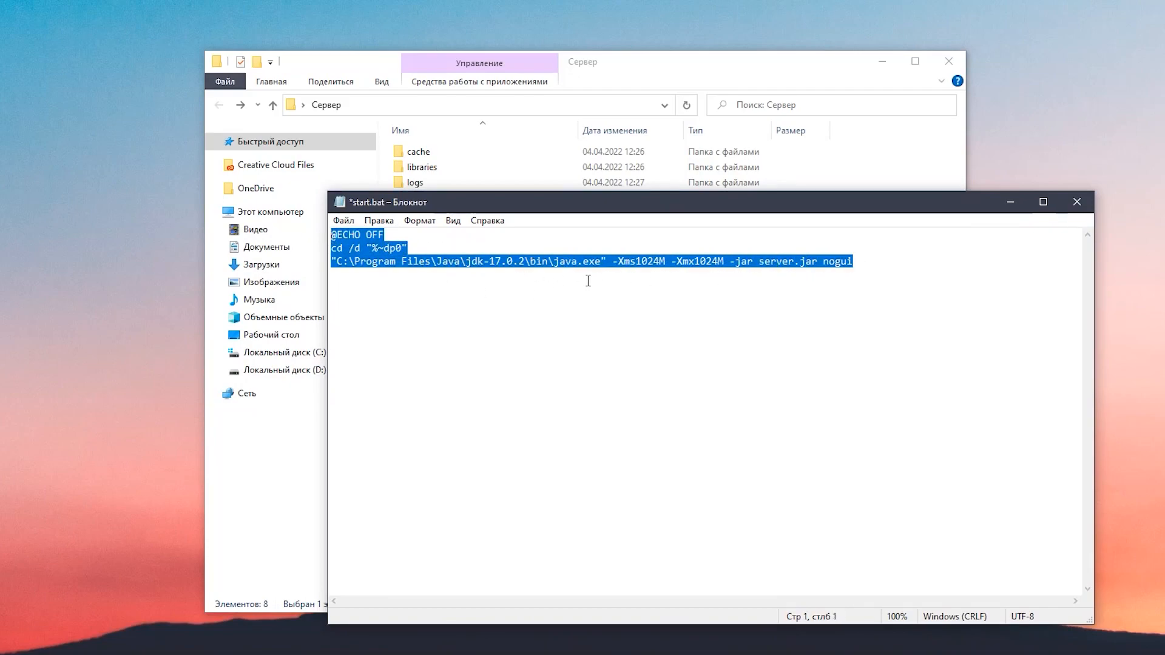
pyautogui.click(711, 292)
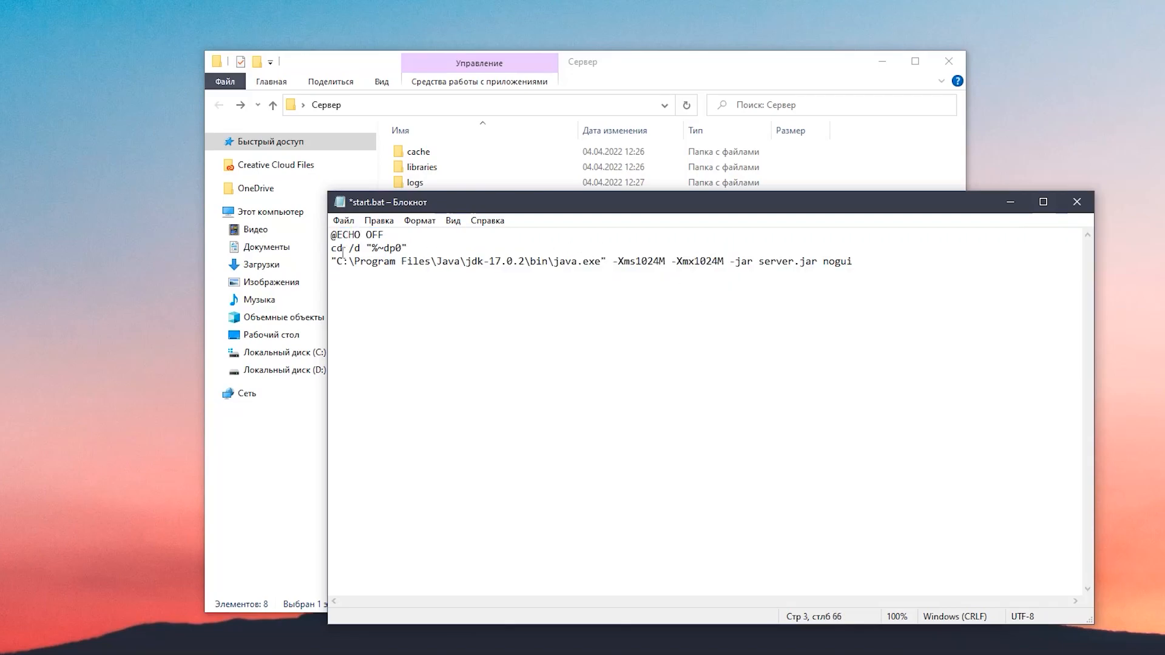
pyautogui.moveTo(338, 262); pyautogui.dragTo(591, 270)
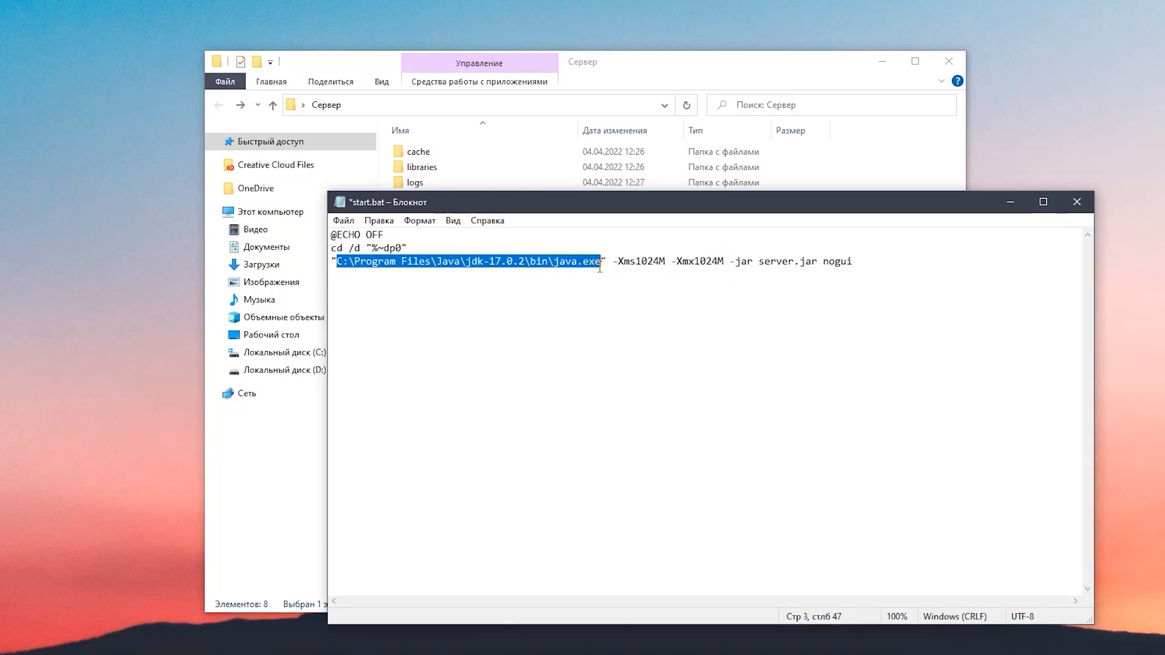
pyautogui.click(549, 267)
# Browse to C:\Program Files\Java\jdk-17.0.2\bin in a new file window to check the Java location
pyautogui.press('super+e')
pyautogui.moveTo(534, 141); pyautogui.dragTo(766, 147)
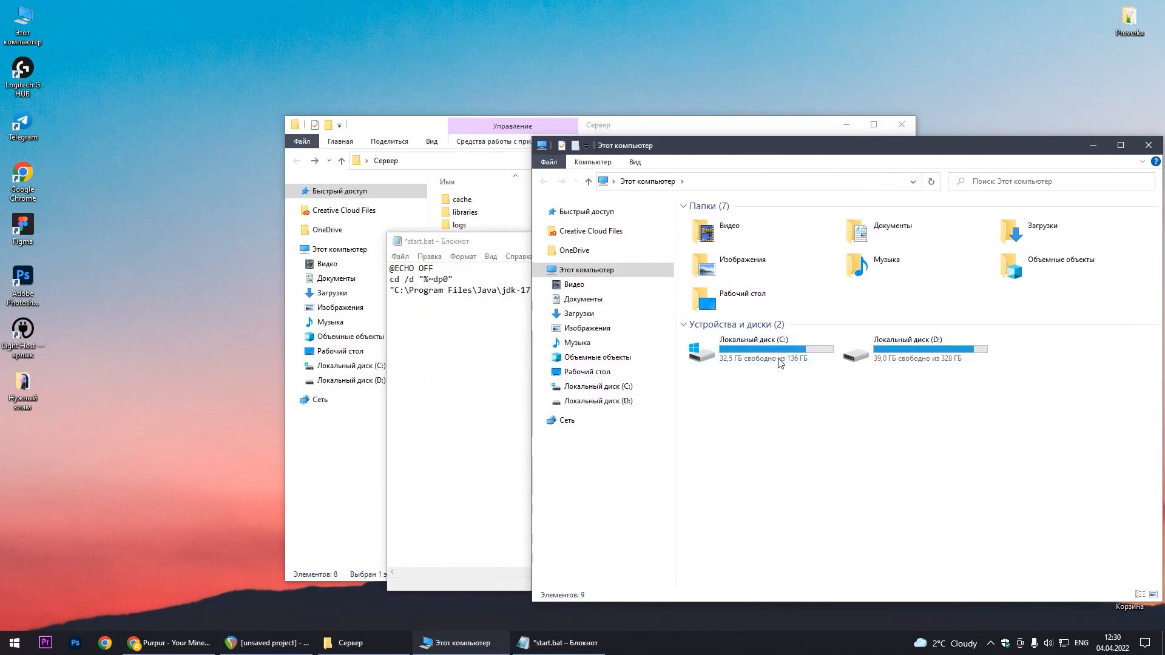
pyautogui.doubleClick(785, 363)
pyautogui.doubleClick(734, 252)
pyautogui.doubleClick(725, 327)
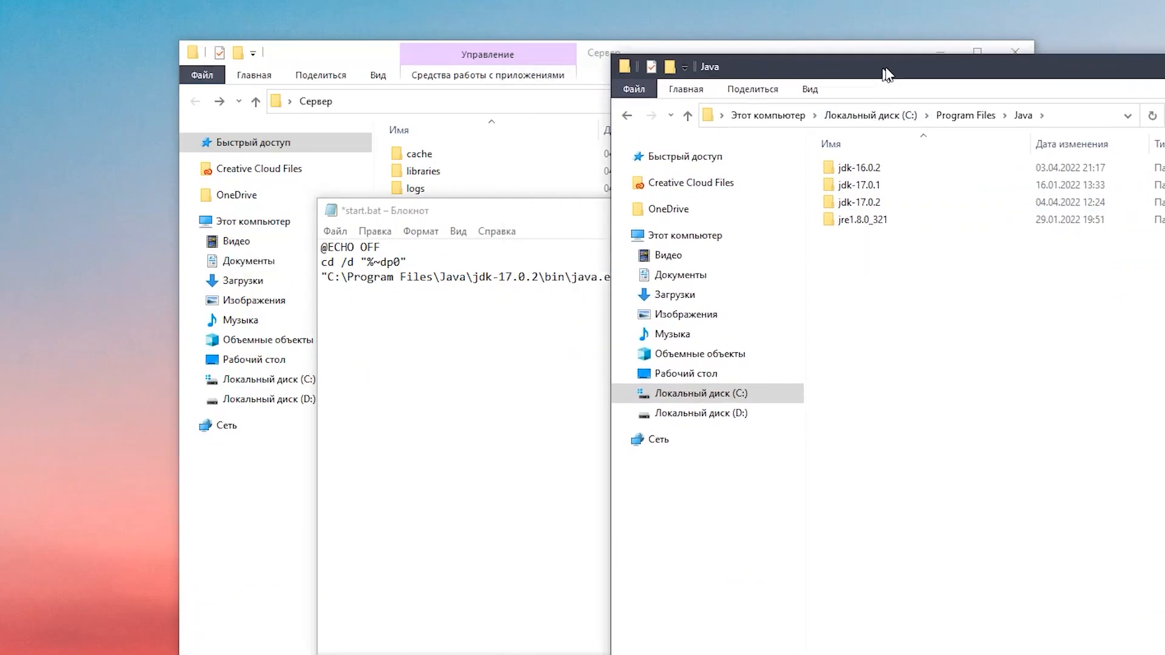
pyautogui.moveTo(879, 70); pyautogui.dragTo(920, 77)
pyautogui.moveTo(927, 213)
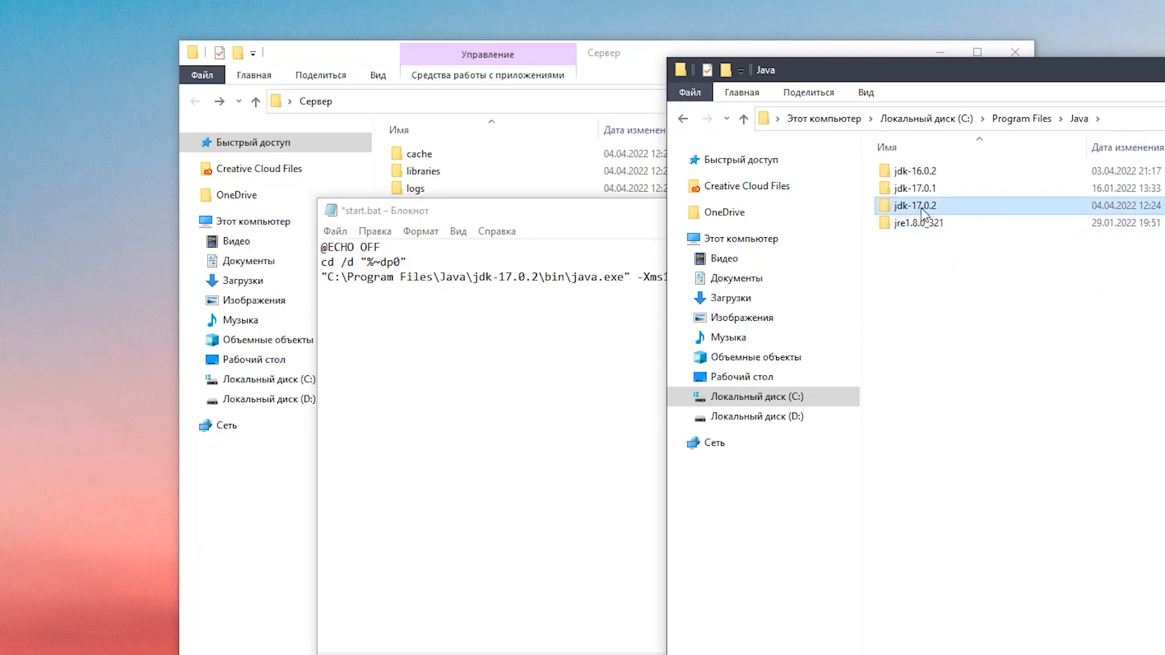
pyautogui.doubleClick(937, 207)
pyautogui.doubleClick(926, 172)
# Compare the java.exe path in the script with the installed JDK folders and return to the Java folder
pyautogui.click(631, 277)
pyautogui.moveTo(631, 276); pyautogui.dragTo(323, 277)
pyautogui.click(526, 277)
pyautogui.click(1035, 119)
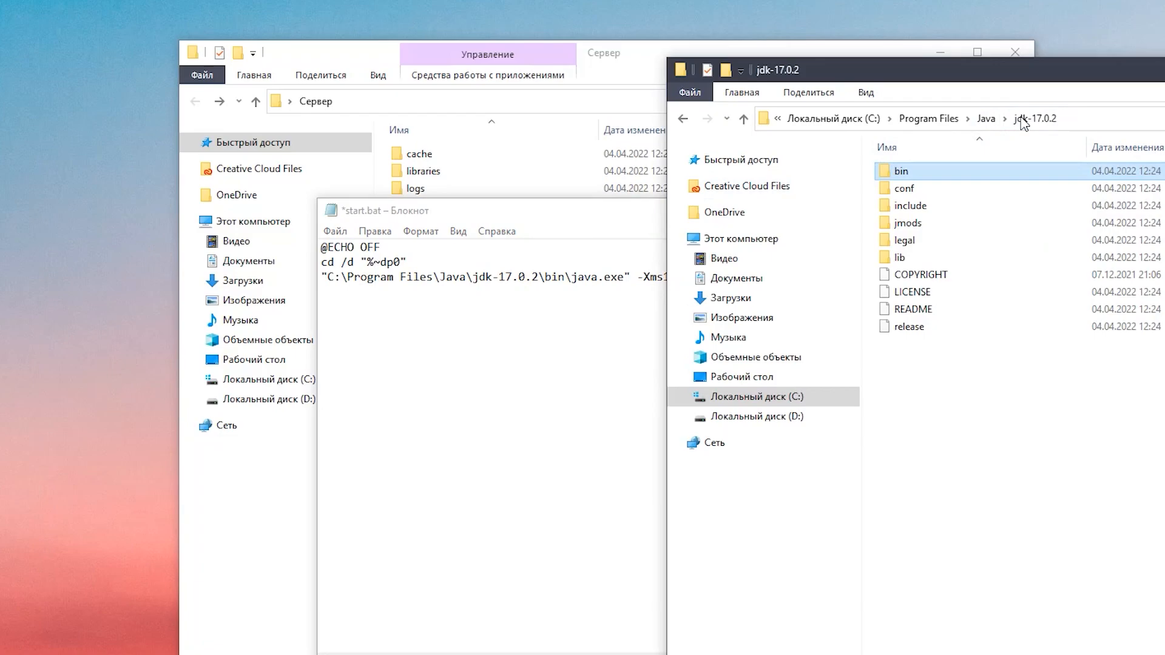
pyautogui.click(987, 124)
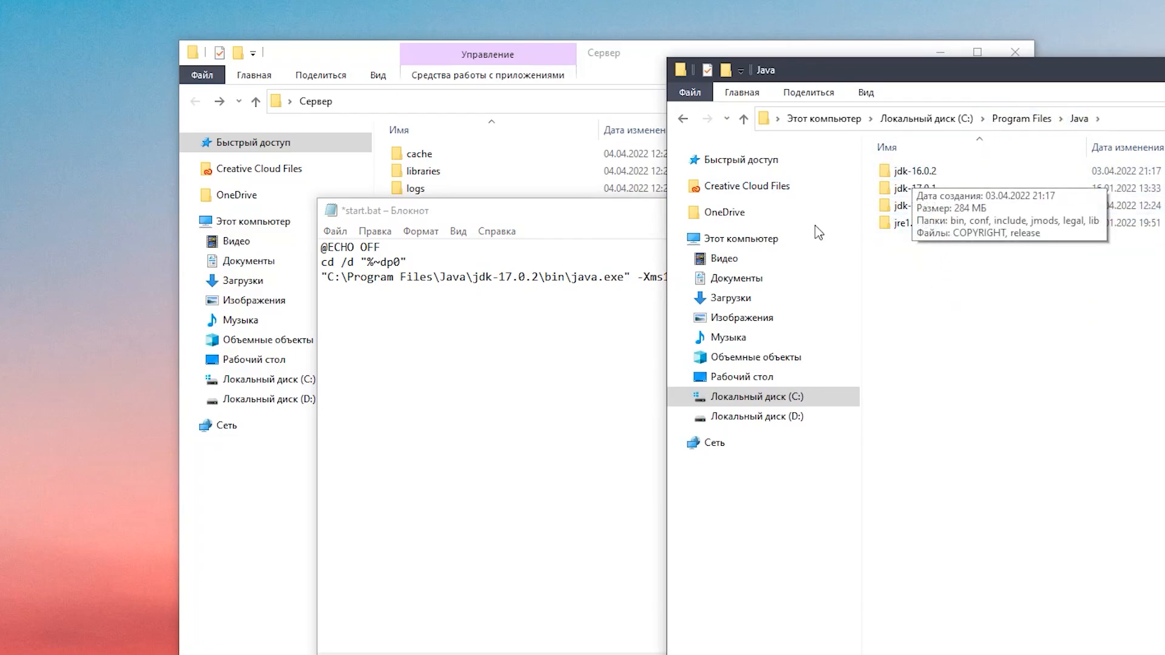
pyautogui.moveTo(513, 279); pyautogui.dragTo(506, 278)
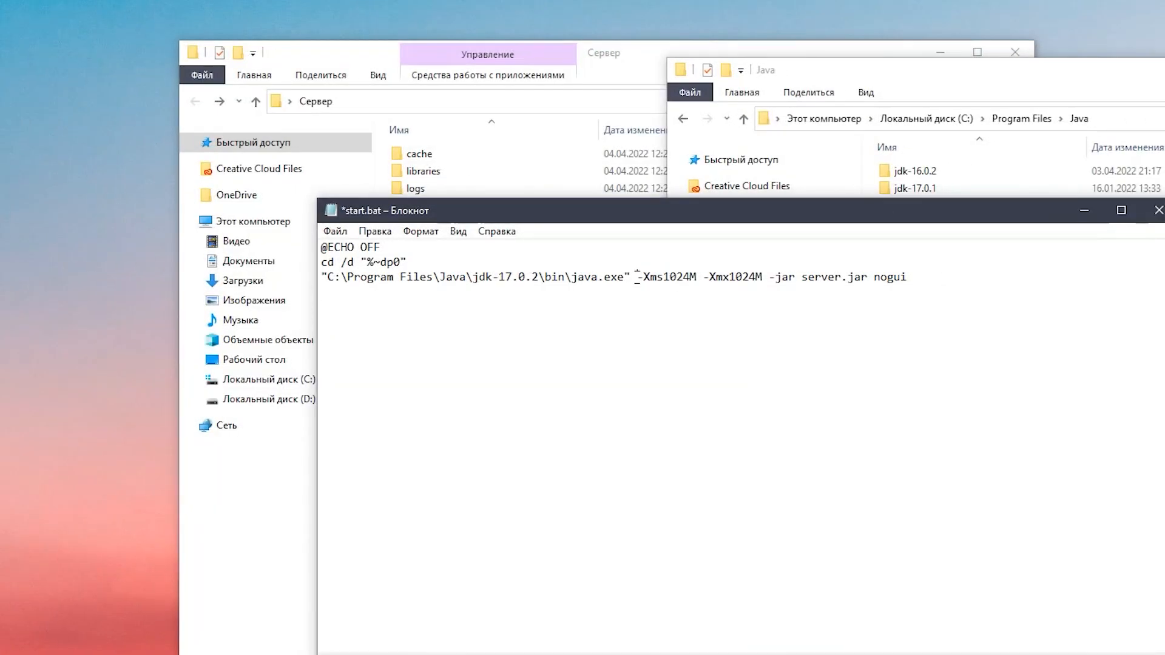
# Change the script's memory arguments to -Xms2048M and -Xmx4096M
pyautogui.moveTo(637, 278); pyautogui.dragTo(750, 279)
pyautogui.press('Right')
pyautogui.press('BackSpace')
pyautogui.press('BackSpace')
pyautogui.write('48M -Xmx4096')
# Review the -Xms and -Xmx memory arguments and the server.jar file name in the launch script
pyautogui.moveTo(638, 278); pyautogui.dragTo(696, 278)
pyautogui.click(744, 277)
pyautogui.moveTo(663, 277); pyautogui.dragTo(636, 278)
pyautogui.click(747, 278)
pyautogui.click(761, 278)
pyautogui.moveTo(696, 277); pyautogui.dragTo(663, 277)
pyautogui.moveTo(766, 276); pyautogui.dragTo(728, 277)
pyautogui.click(670, 277)
pyautogui.moveTo(696, 278); pyautogui.dragTo(662, 278)
pyautogui.click(768, 278)
pyautogui.moveTo(802, 278); pyautogui.dragTo(869, 278)
# Examine the script's nogui option and the console and graphical windows of a running Minecraft server
pyautogui.moveTo(798, 210); pyautogui.dragTo(643, 325)
pyautogui.click(733, 392)
pyautogui.doubleClick(732, 392)
pyautogui.moveTo(732, 338); pyautogui.dragTo(811, 283)
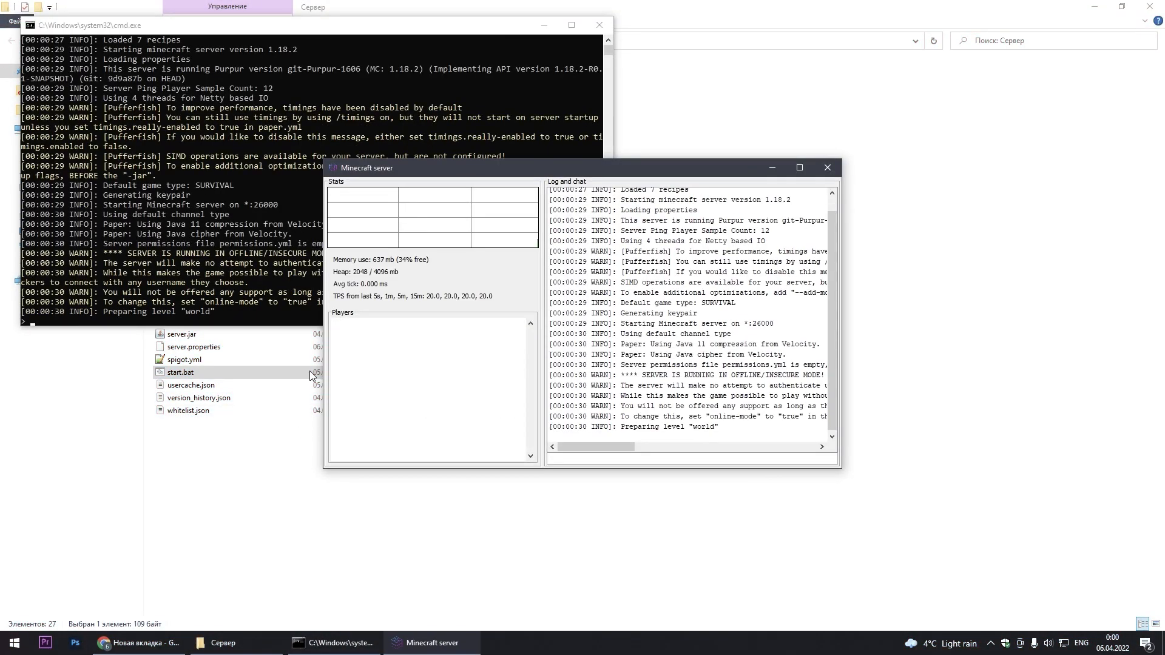
pyautogui.moveTo(316, 32); pyautogui.dragTo(357, 96)
pyautogui.moveTo(680, 167); pyautogui.dragTo(855, 187)
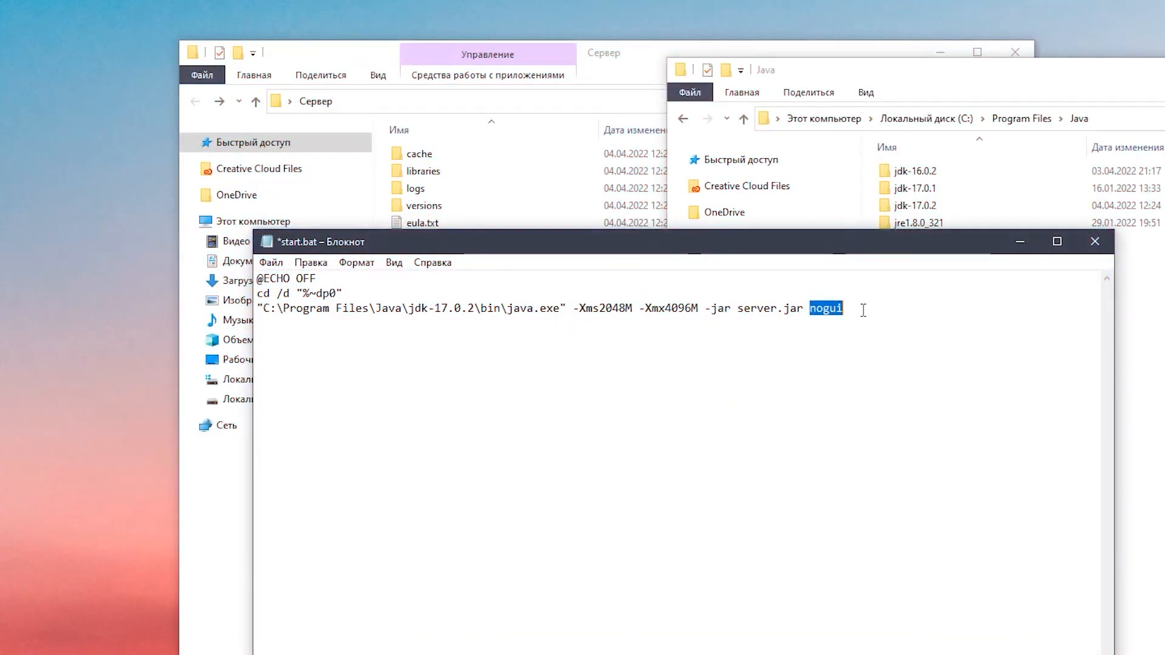
# Keep the nogui option in start.bat, save the script and close it
pyautogui.click(844, 309)
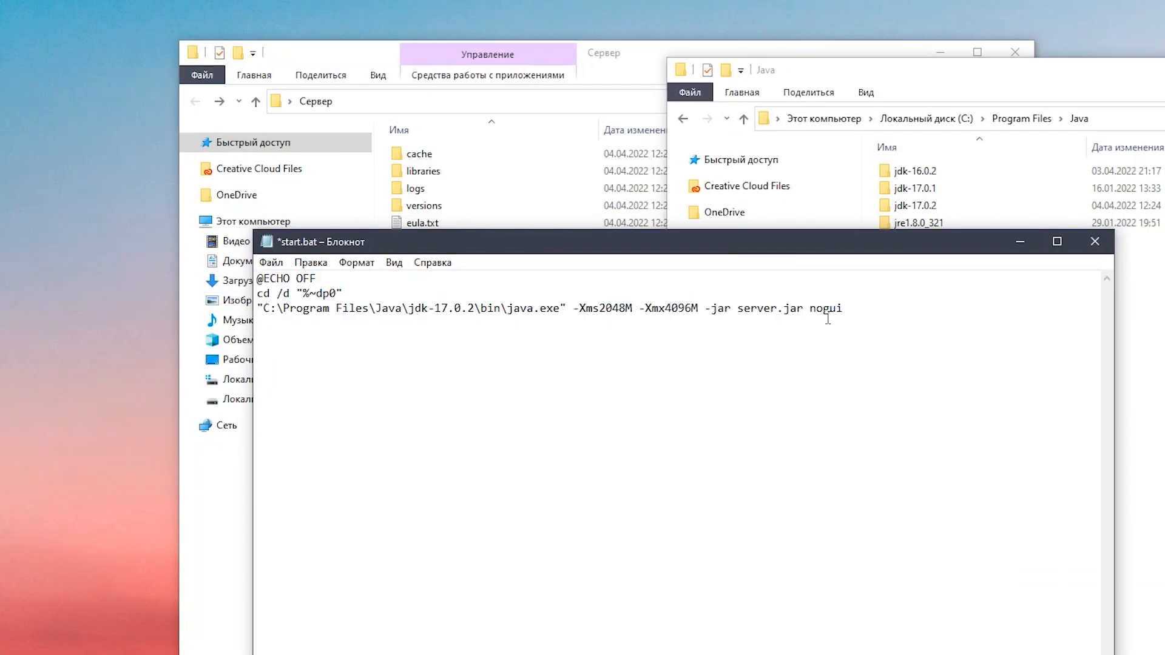
pyautogui.click(271, 262)
pyautogui.click(357, 337)
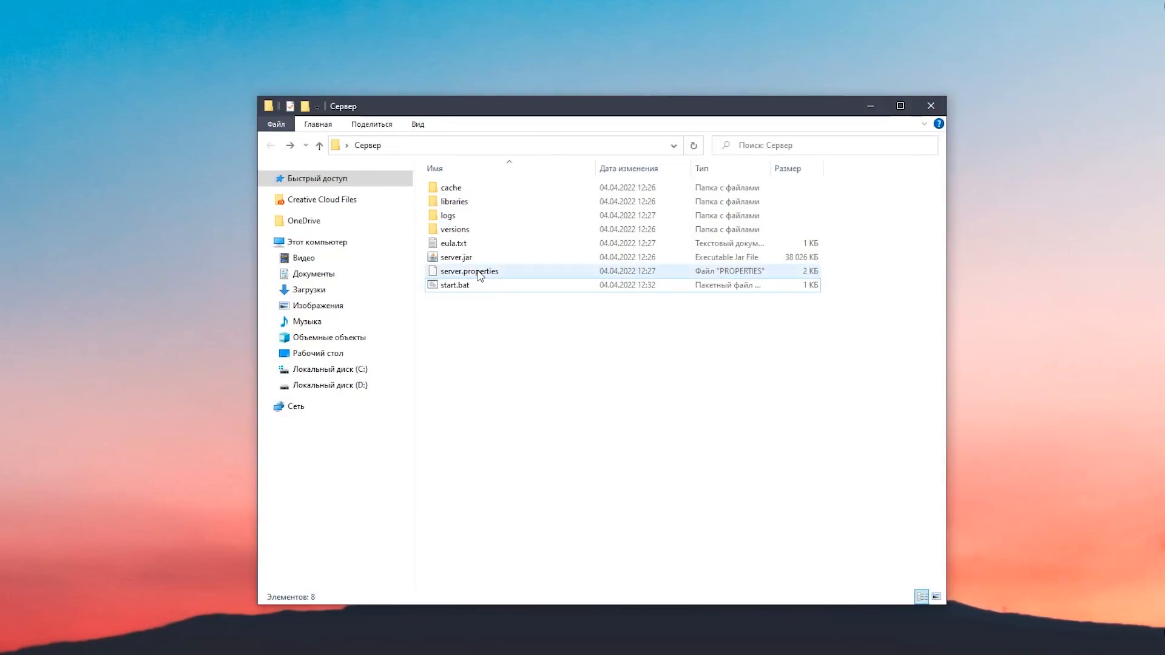
# Open server.properties in Notepad++ and look through its settings
pyautogui.click(482, 278)
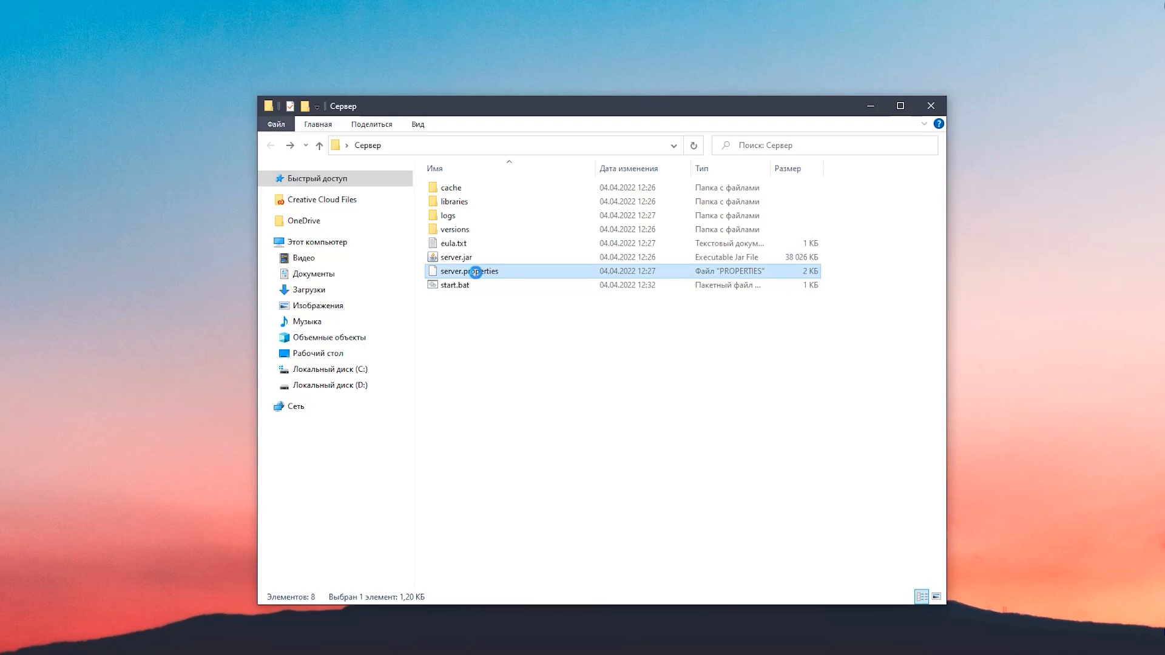
pyautogui.rightClick(477, 276)
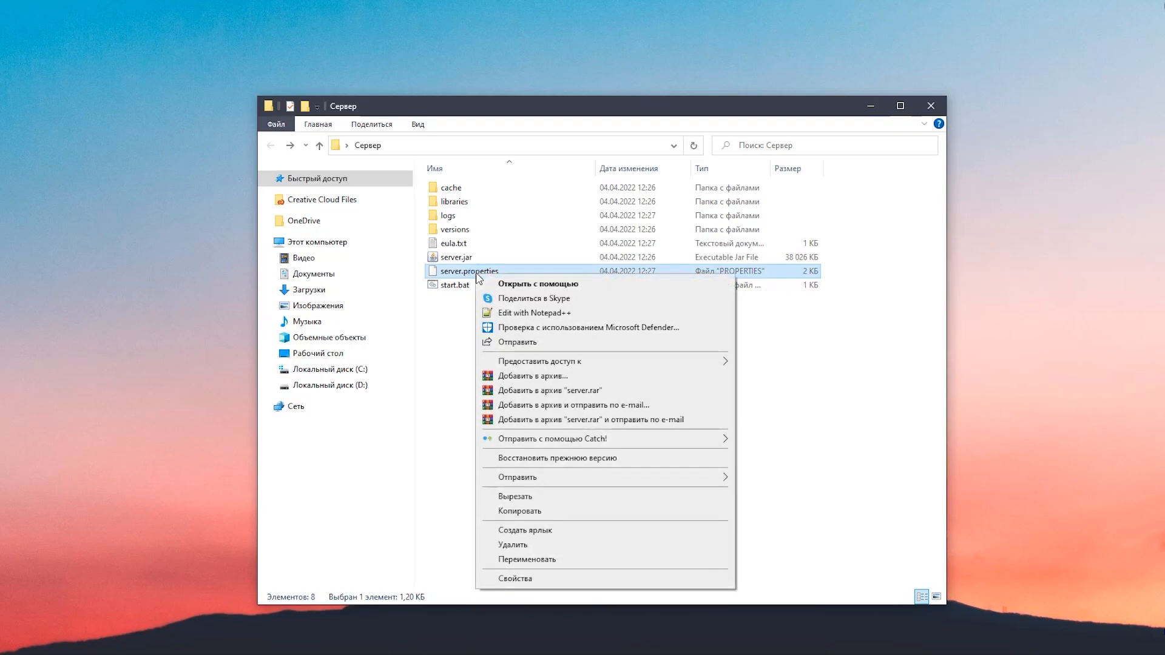
pyautogui.click(534, 313)
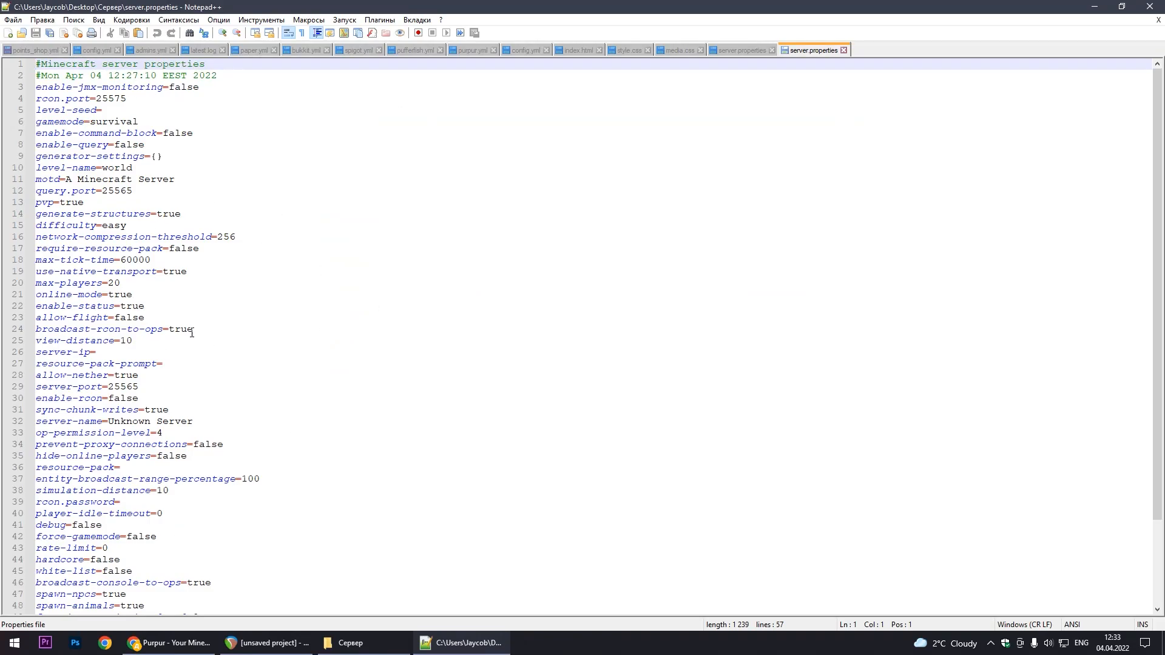
pyautogui.click(140, 389)
pyautogui.scroll(-1, 321, 379)
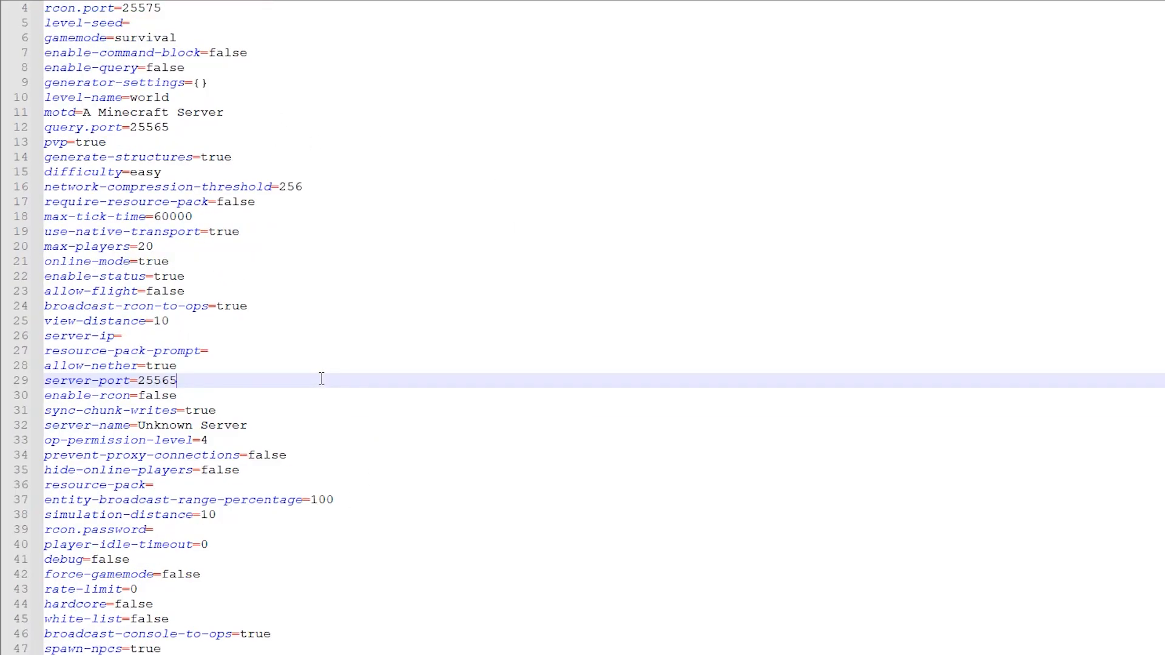
pyautogui.scroll(-2, 319, 386)
pyautogui.scroll(3, 315, 383)
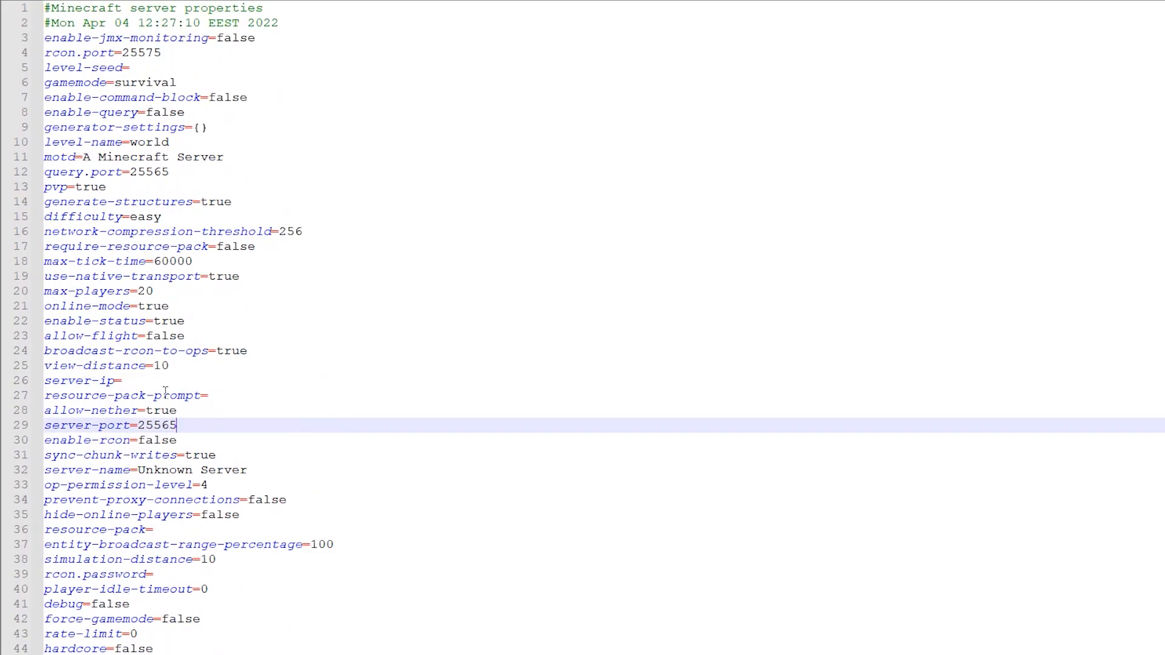
# Set server-port to 26000 in server.properties
pyautogui.doubleClick(150, 426)
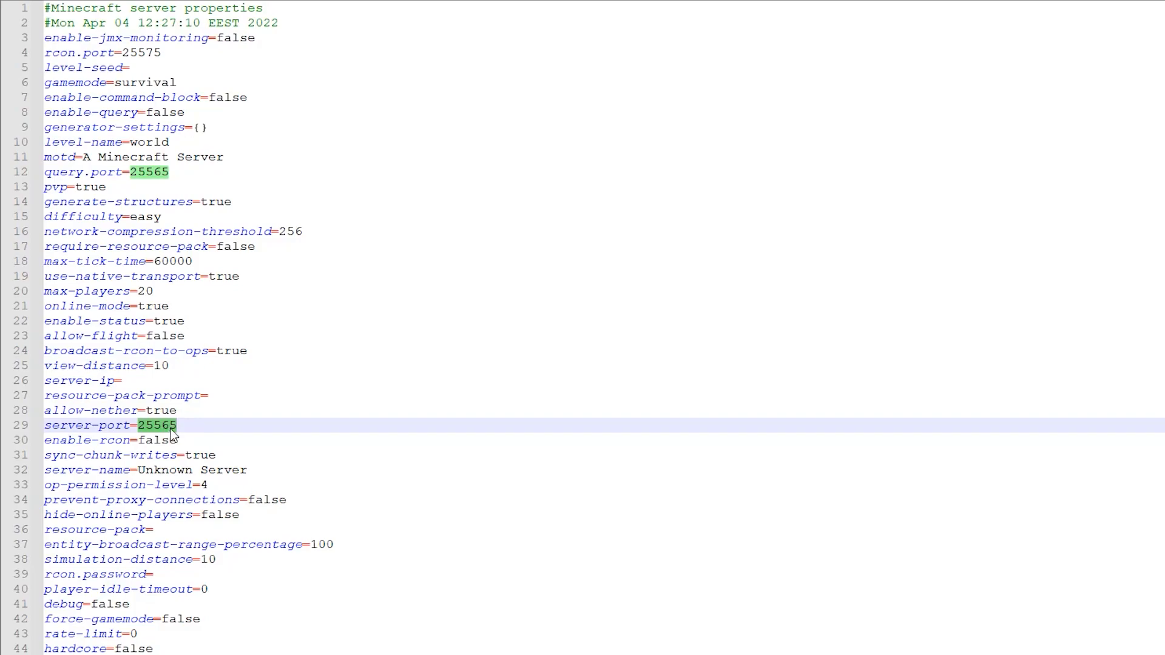
pyautogui.write('2')
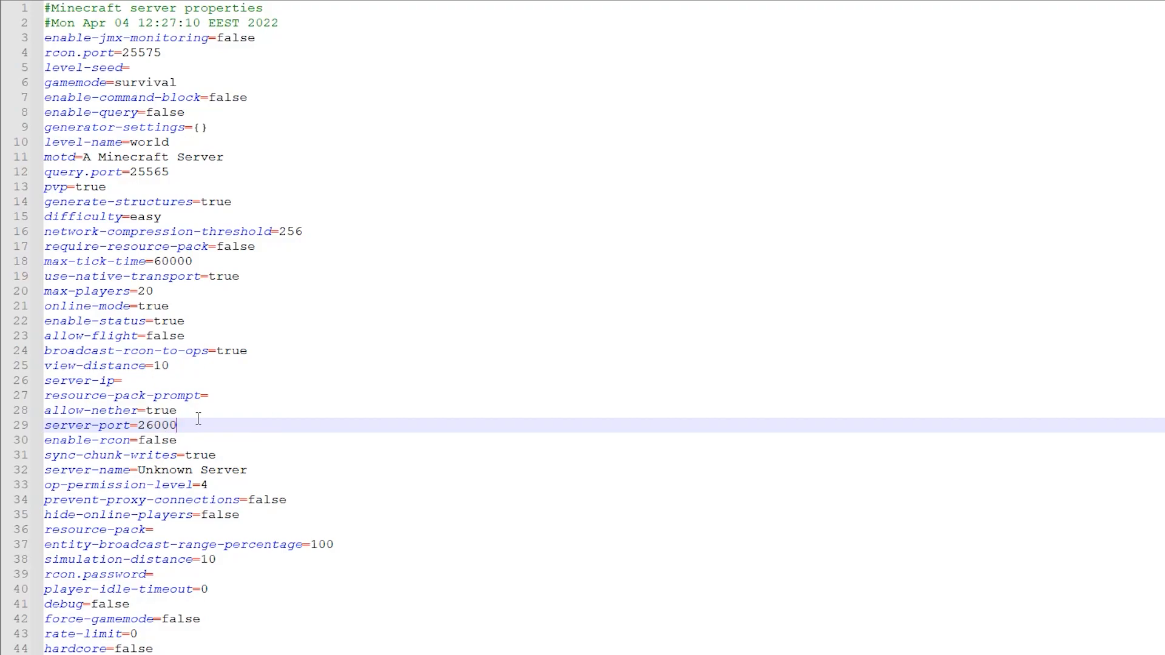
pyautogui.doubleClick(159, 425)
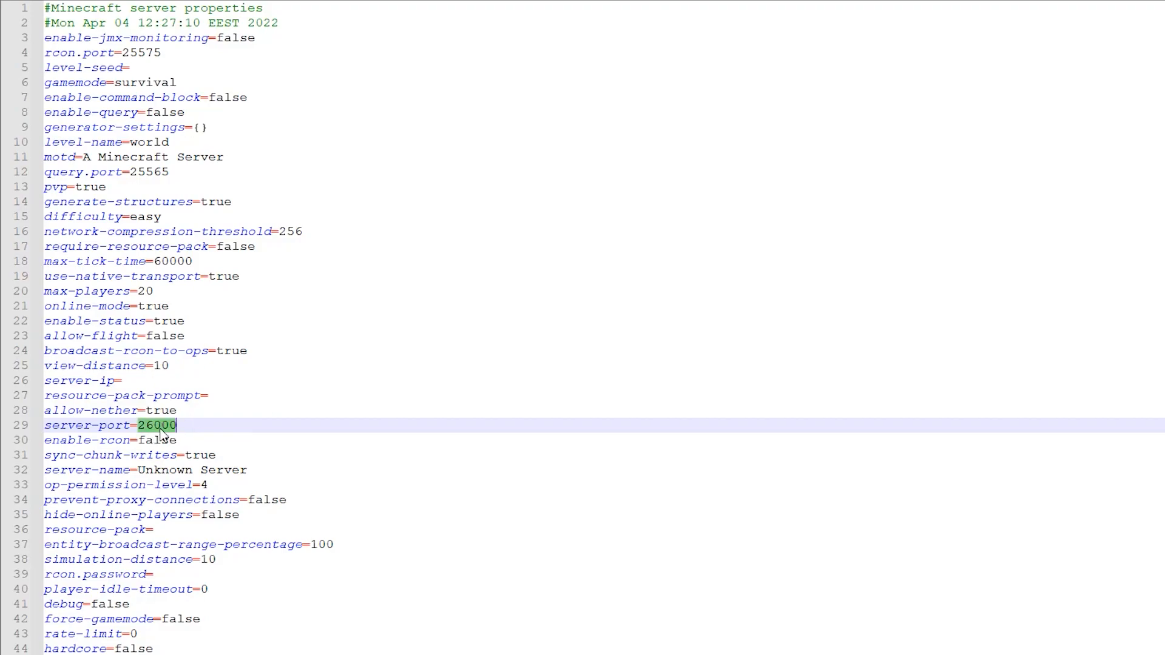
pyautogui.click(204, 426)
# Set online-mode to false in server.properties
pyautogui.doubleClick(154, 307)
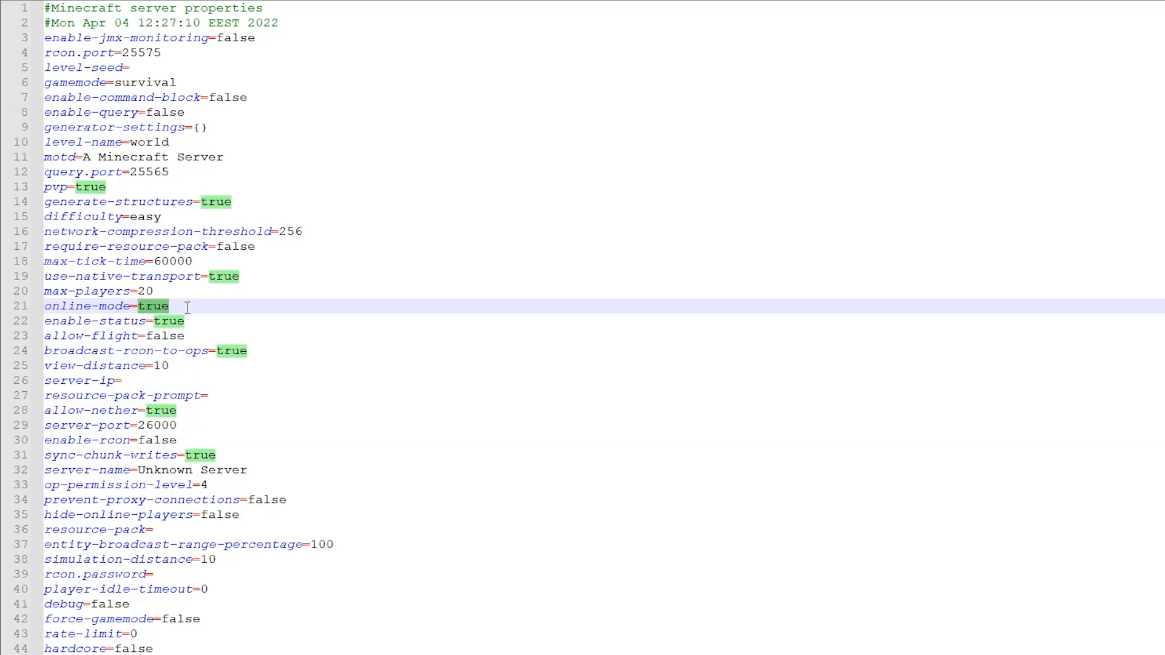
pyautogui.write('fals')
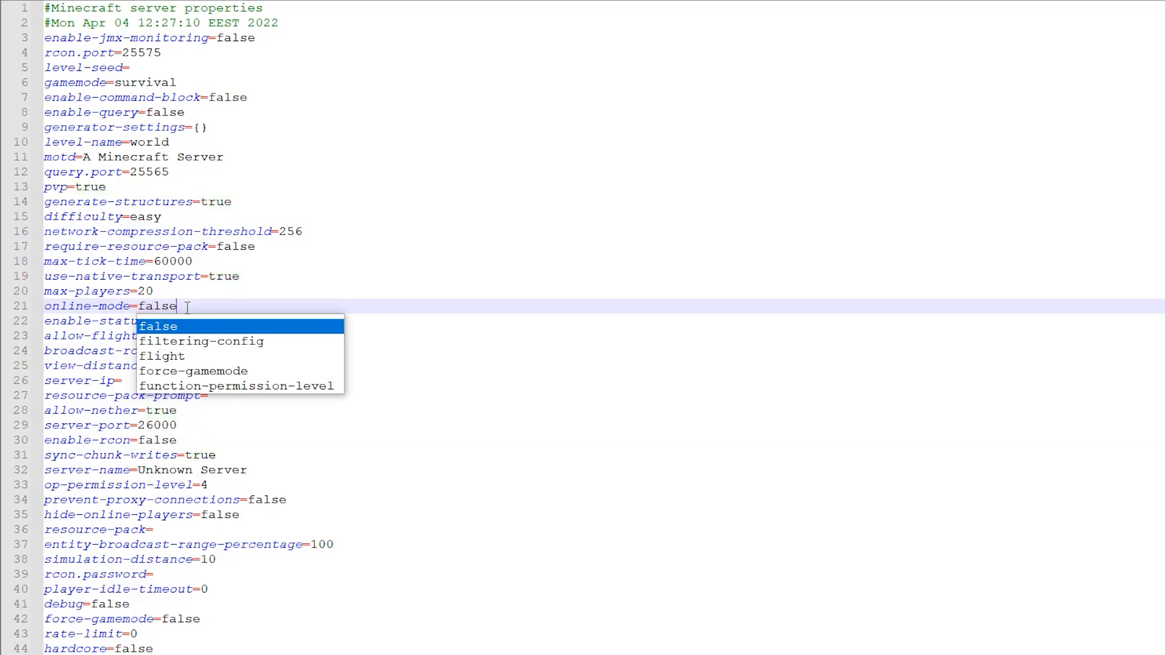
pyautogui.press('Escape')
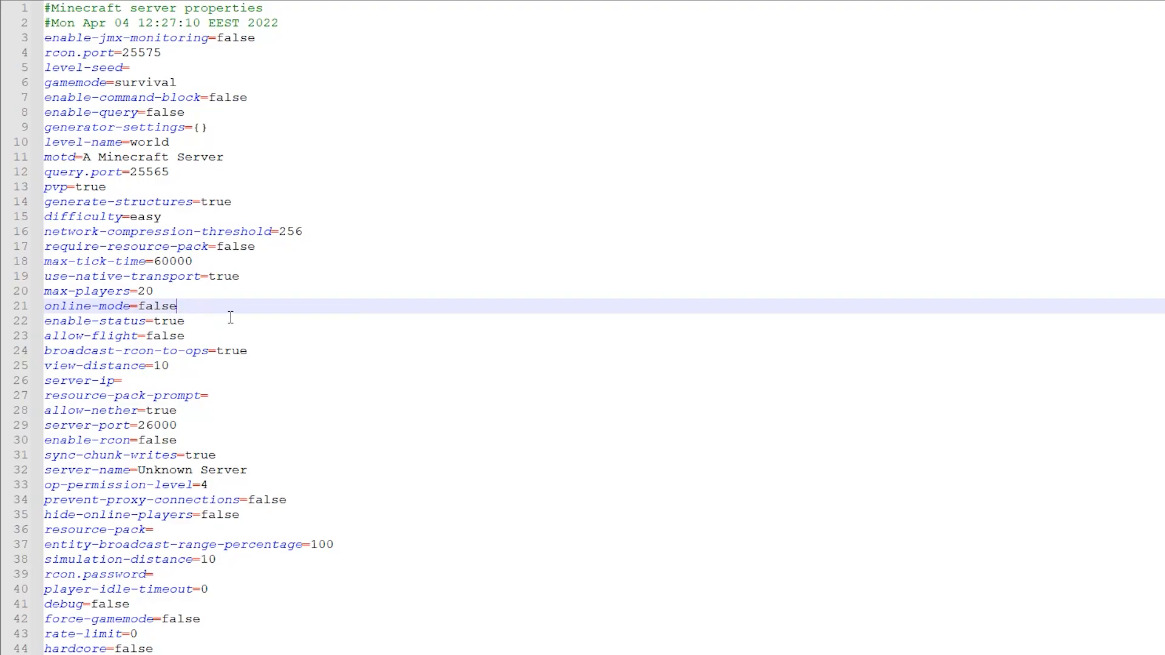
pyautogui.doubleClick(166, 306)
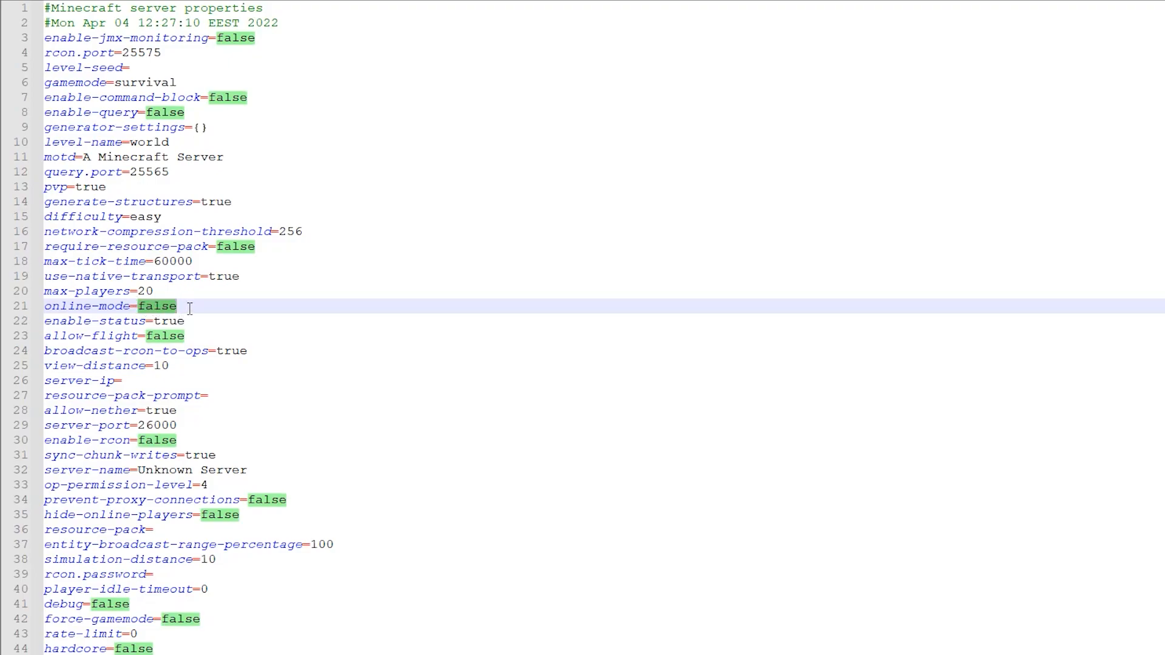
pyautogui.click(218, 314)
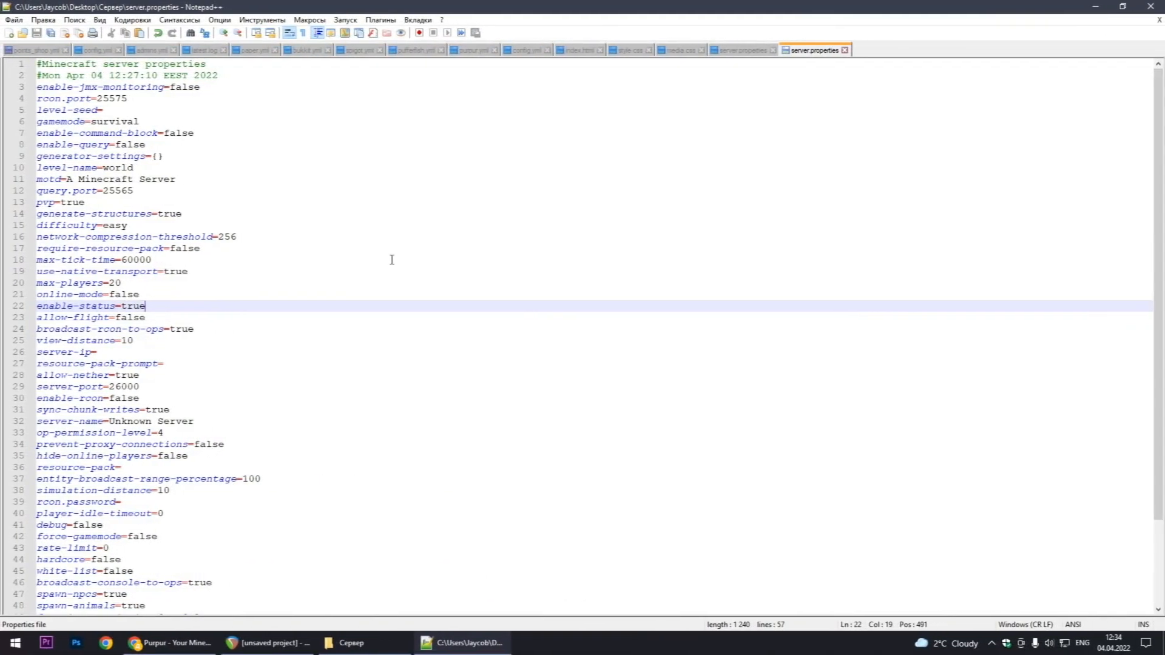
# Close server.properties in Notepad++ and launch the server by running start.bat from the Сервер folder
pyautogui.click(1148, 6)
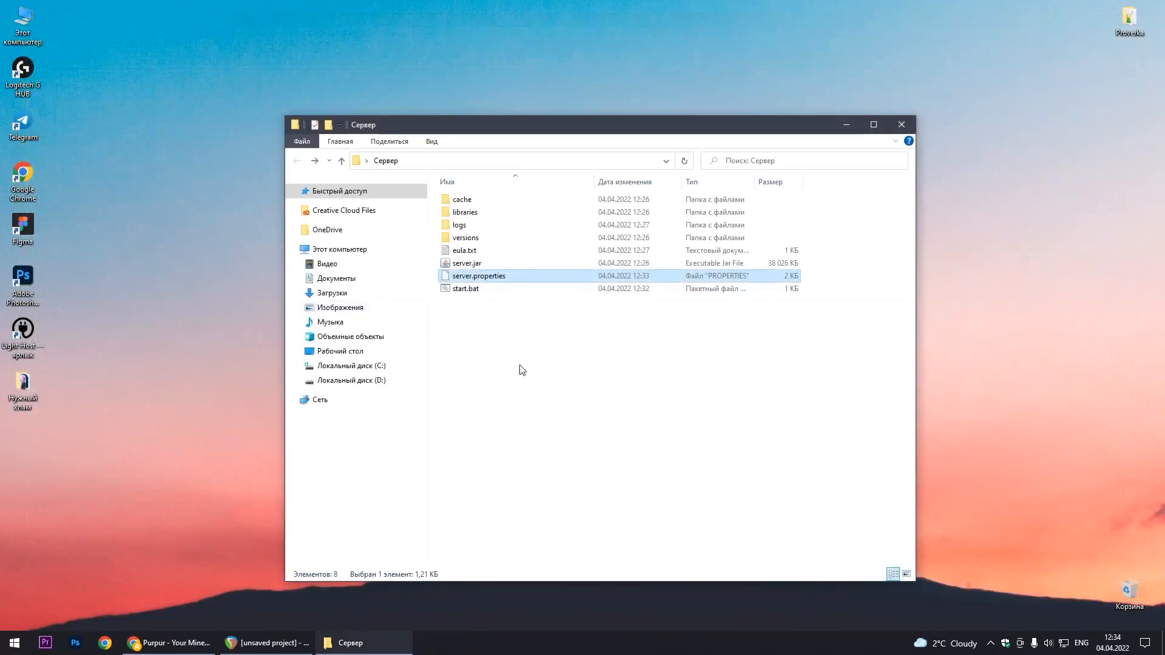
pyautogui.doubleClick(476, 290)
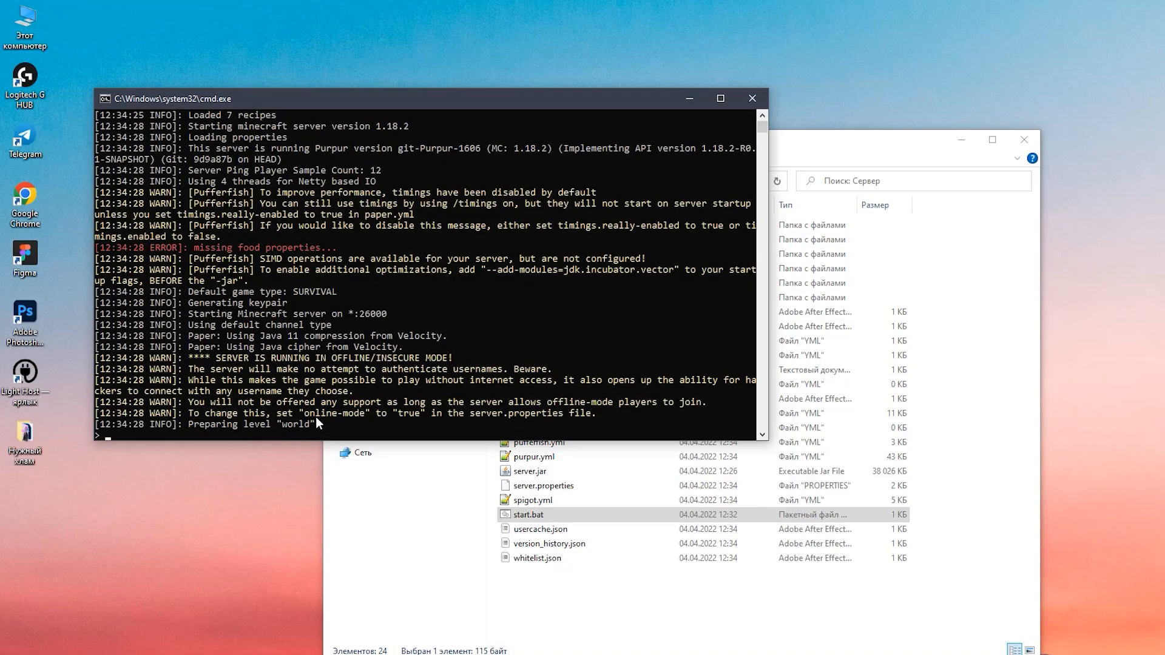
# Look through the files generated in the Сервер folder, including the plugins folder, paper.yml and spigot.yml, alongside the server console
pyautogui.moveTo(787, 150); pyautogui.dragTo(897, 155)
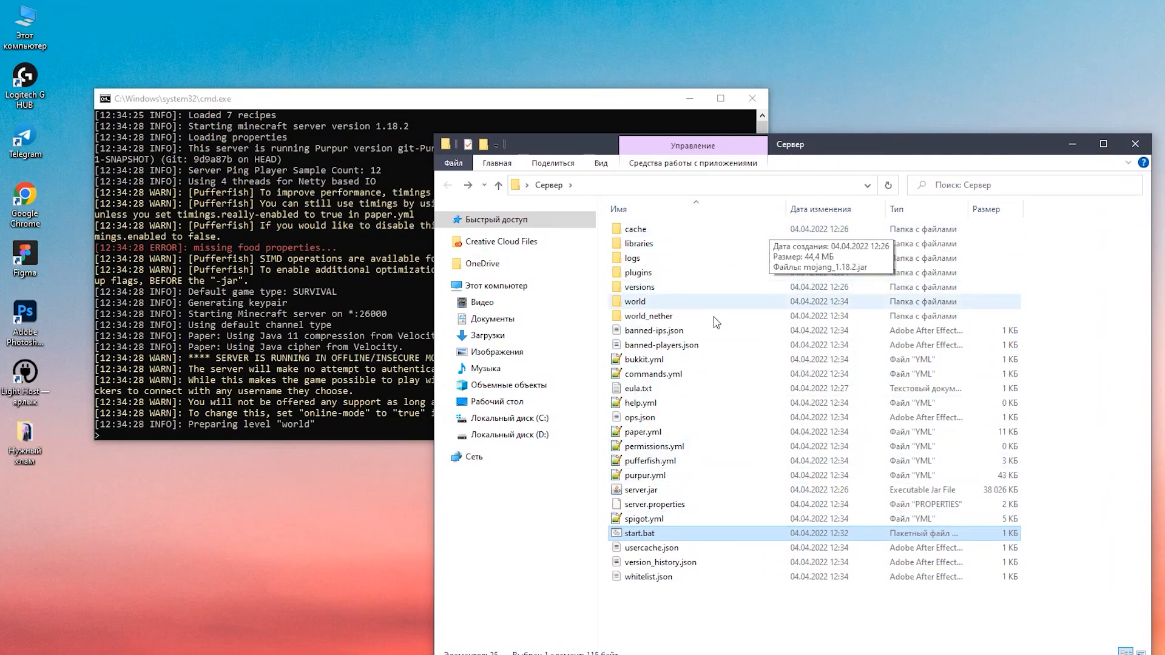
pyautogui.doubleClick(644, 272)
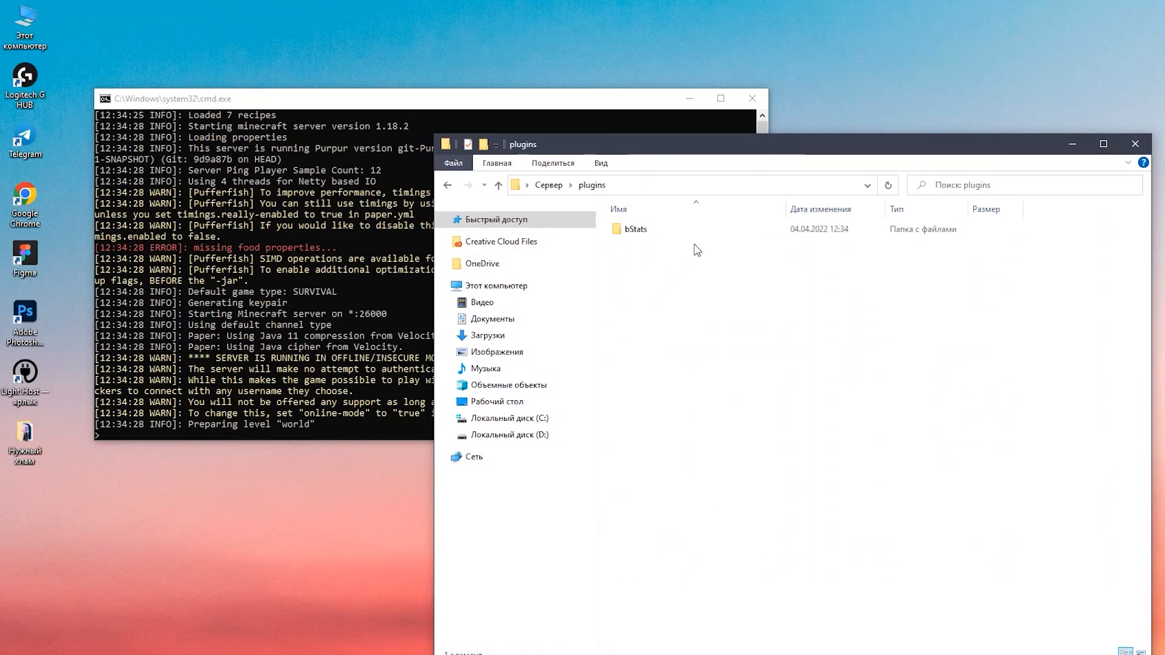
pyautogui.click(546, 186)
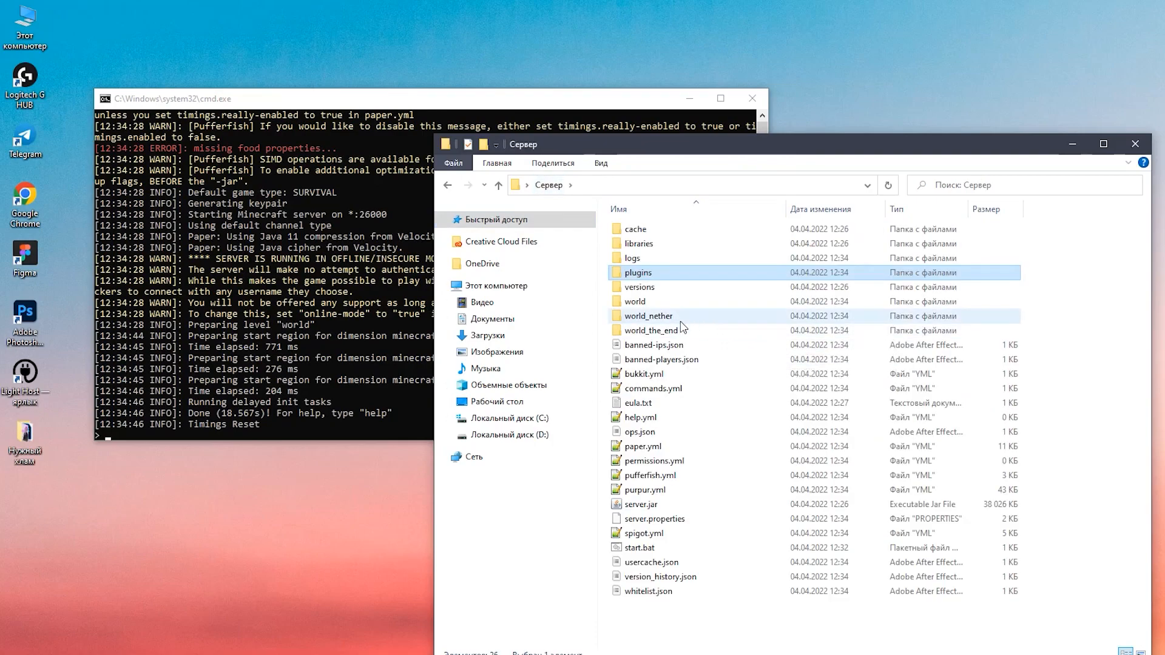
pyautogui.click(643, 447)
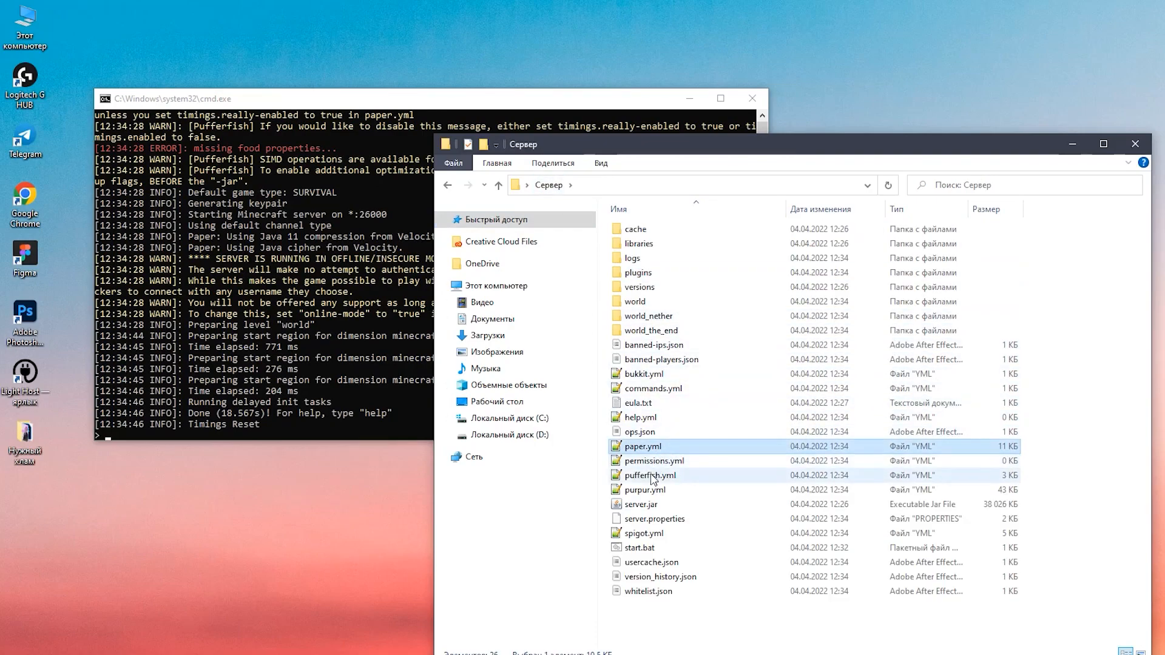
pyautogui.click(649, 534)
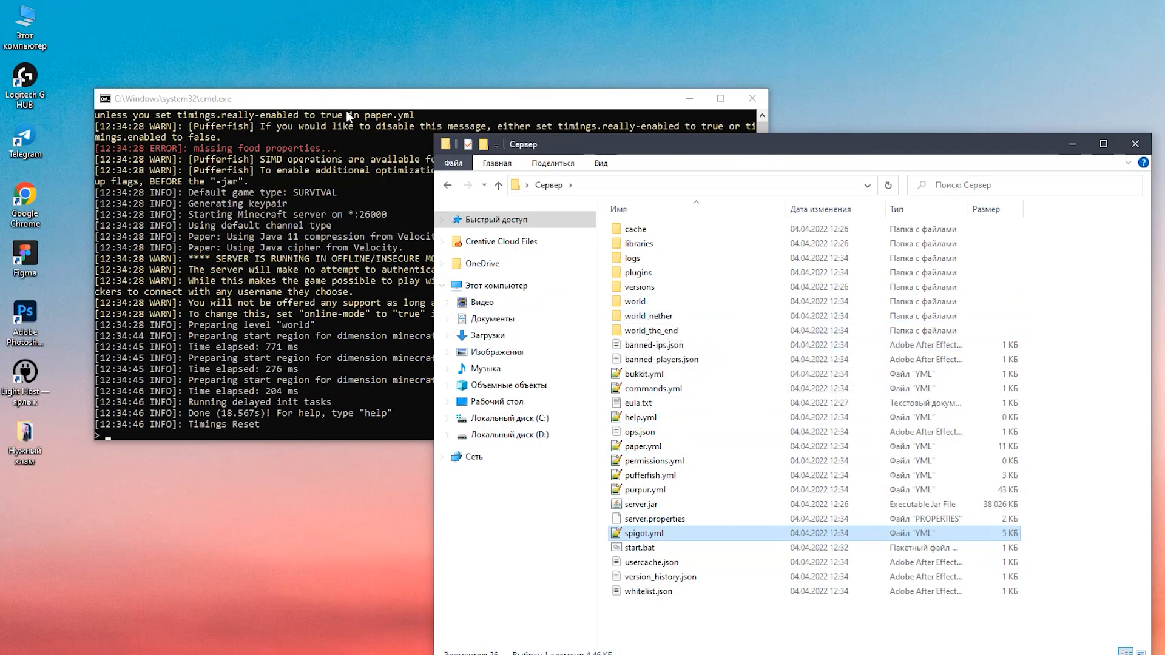
pyautogui.moveTo(355, 101); pyautogui.dragTo(378, 97)
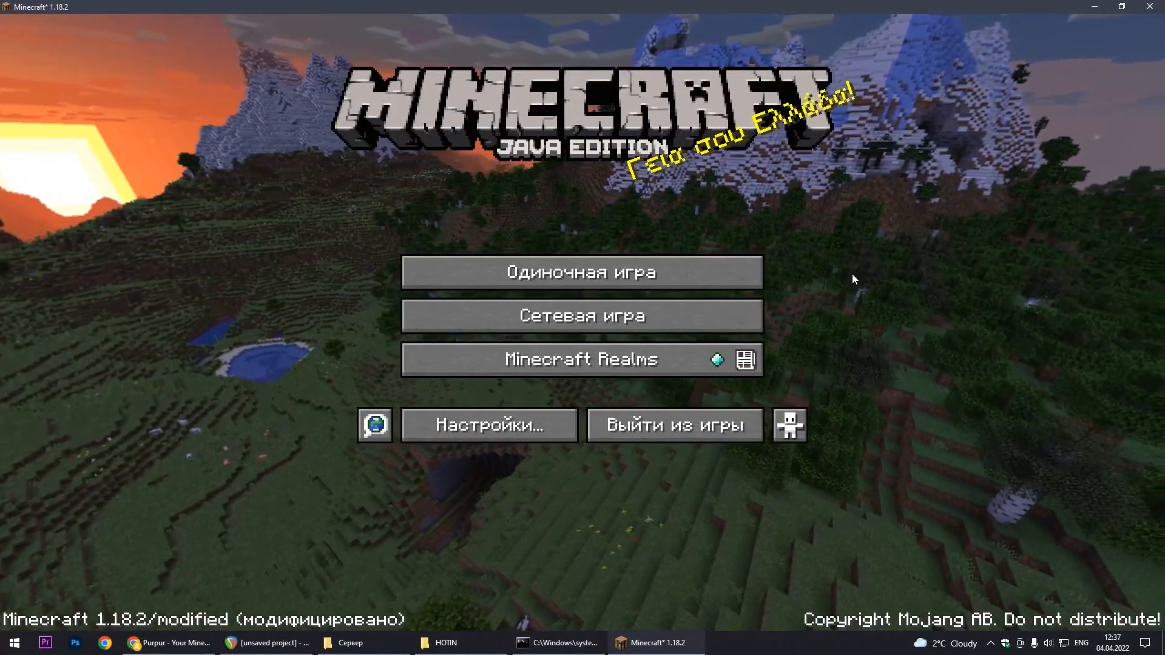
# In Minecraft 1.18.2, add a multiplayer server entry with the address localhost:26000, keeping the default server name
pyautogui.click(631, 310)
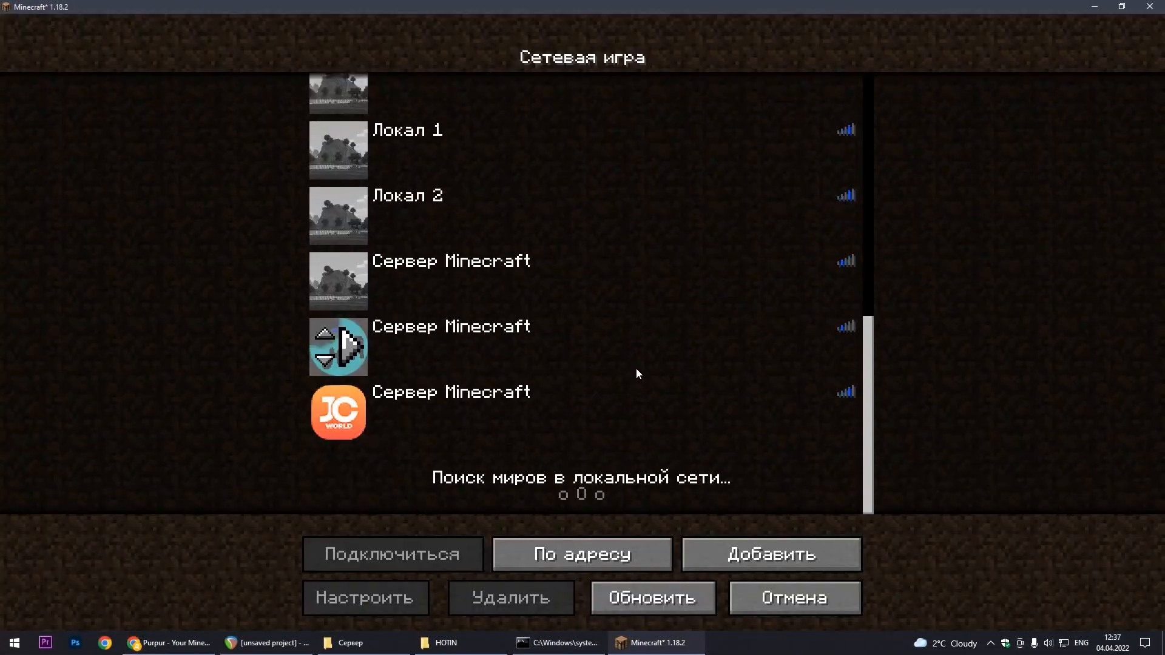
pyautogui.click(831, 554)
pyautogui.click(634, 237)
pyautogui.write('localhost:')
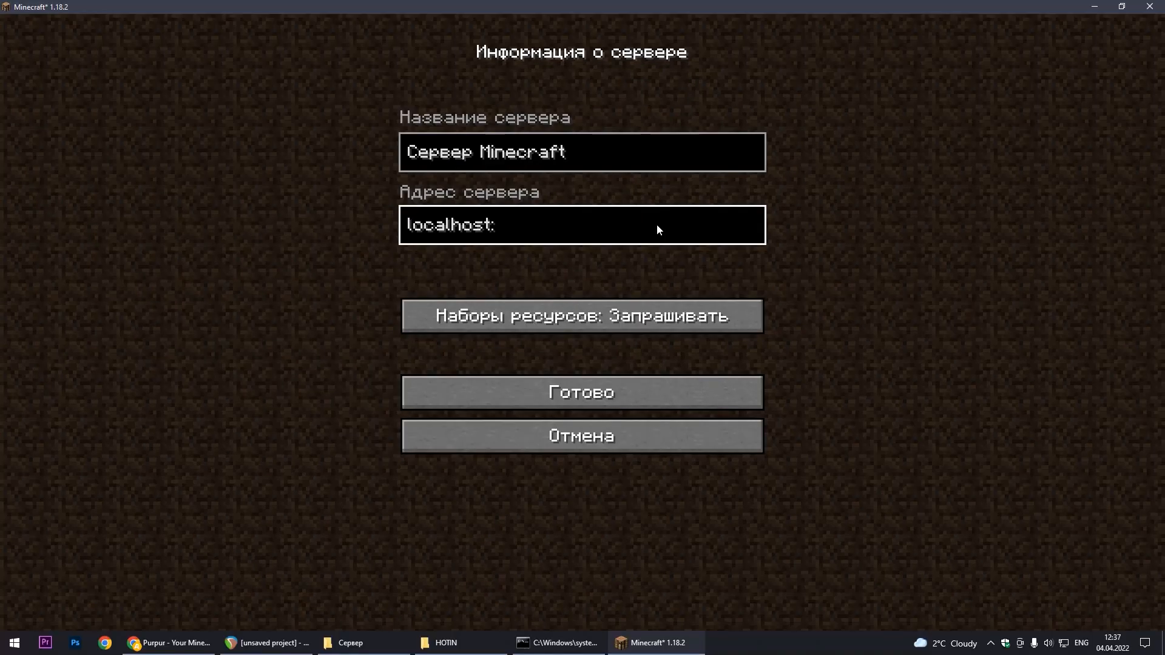
pyautogui.write('26000')
pyautogui.click(625, 397)
# Connect to the newly added local server and walk forward in its world
pyautogui.click(723, 414)
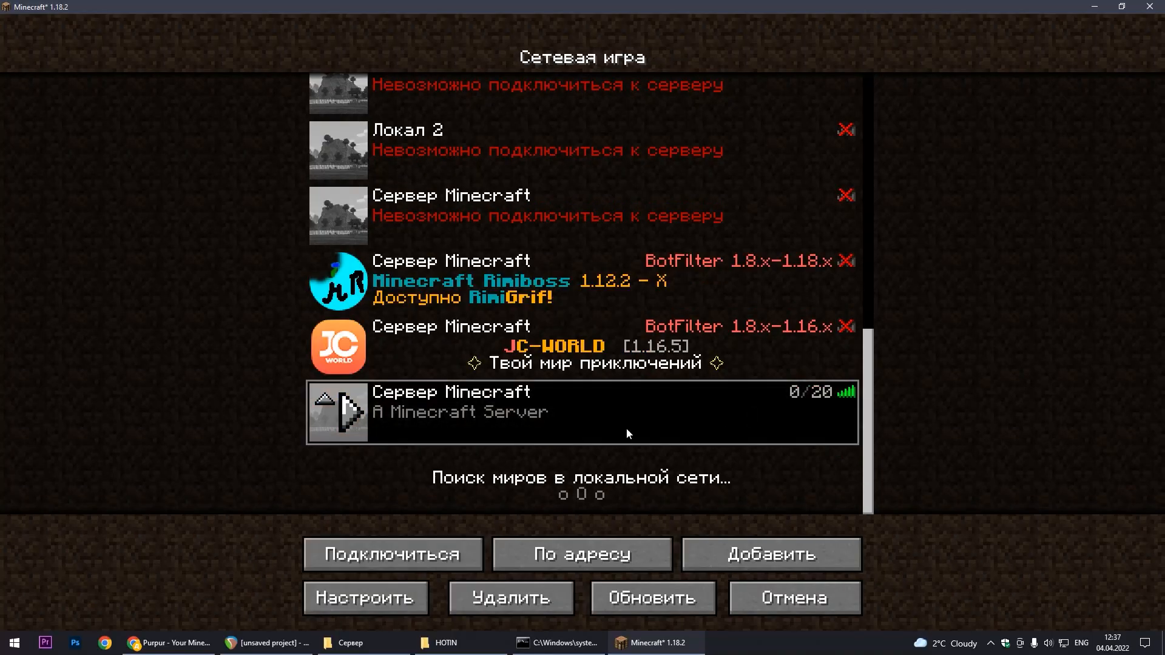
pyautogui.click(432, 548)
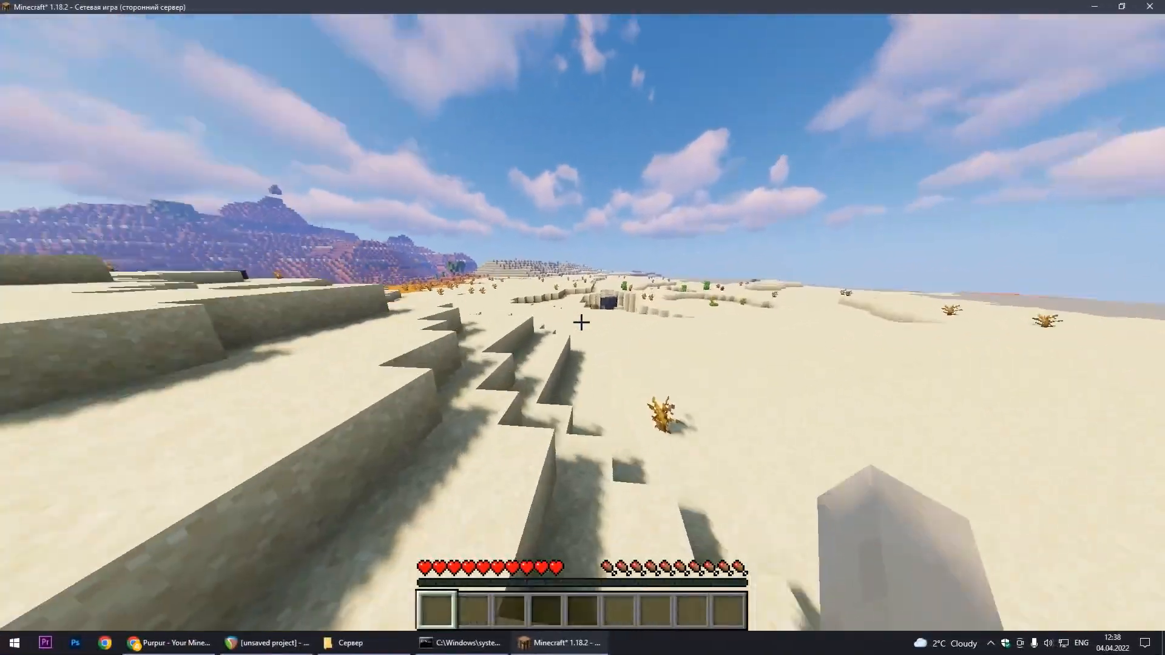
pyautogui.press('w')
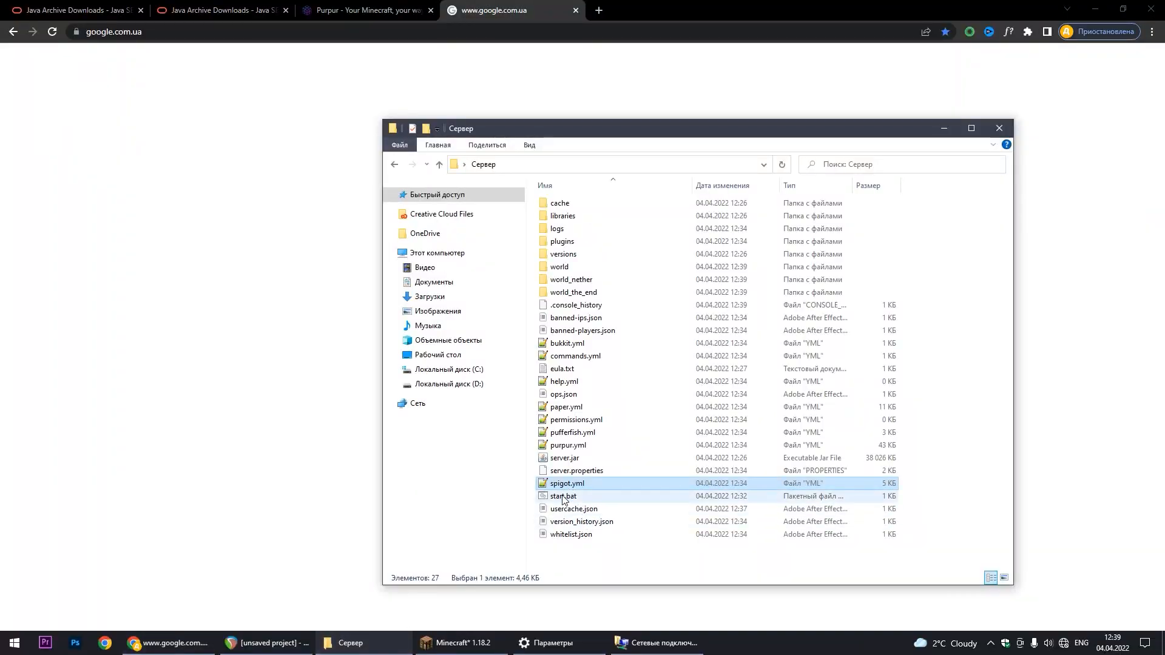
# Run start.bat from the Сервер folder again and check the internet connection on the Google page in Chrome
pyautogui.doubleClick(563, 497)
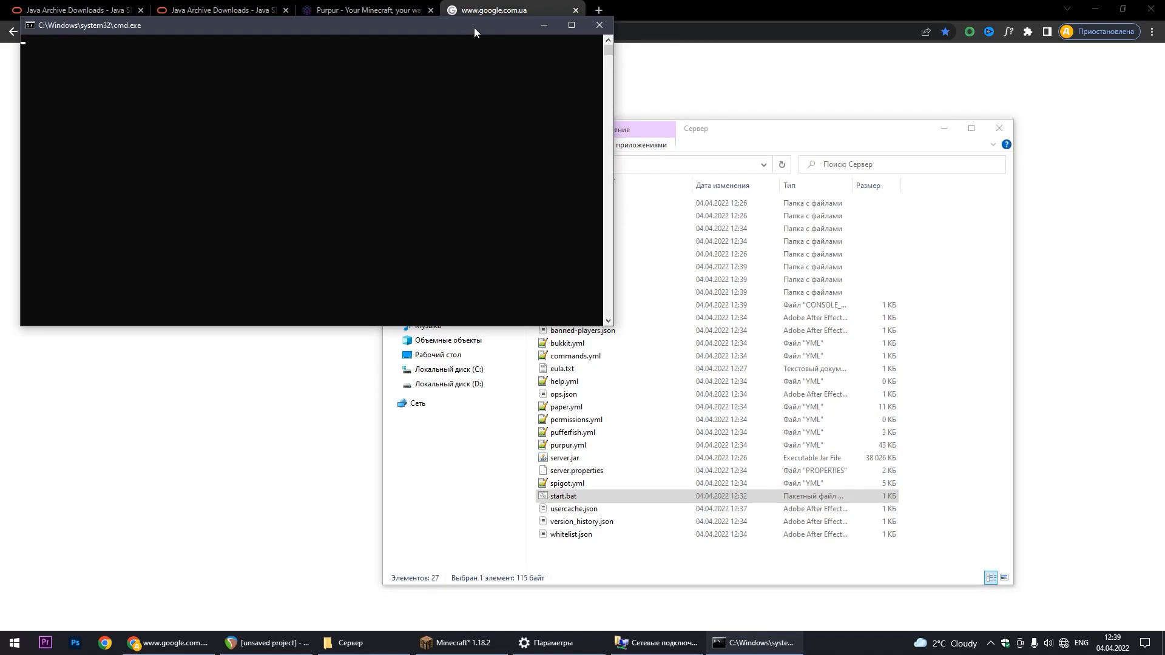
pyautogui.click(721, 74)
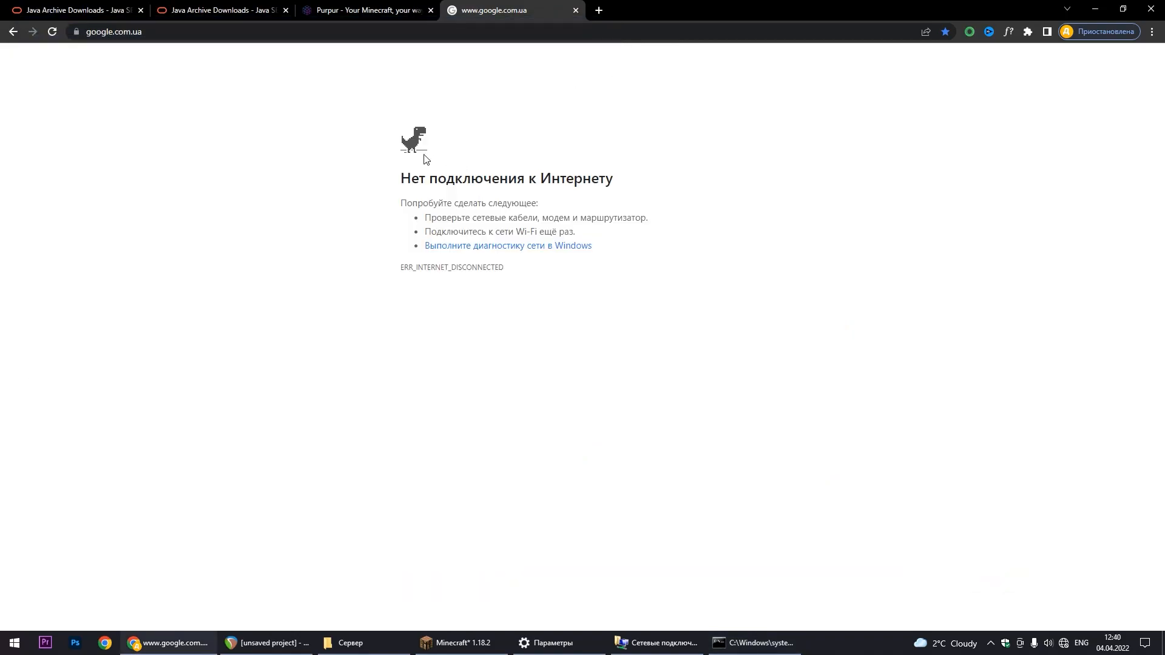
# Switch to Minecraft, briefly open the chat and close it, and walk around the world to test the local server
pyautogui.hotkey('alt', 'Tab')
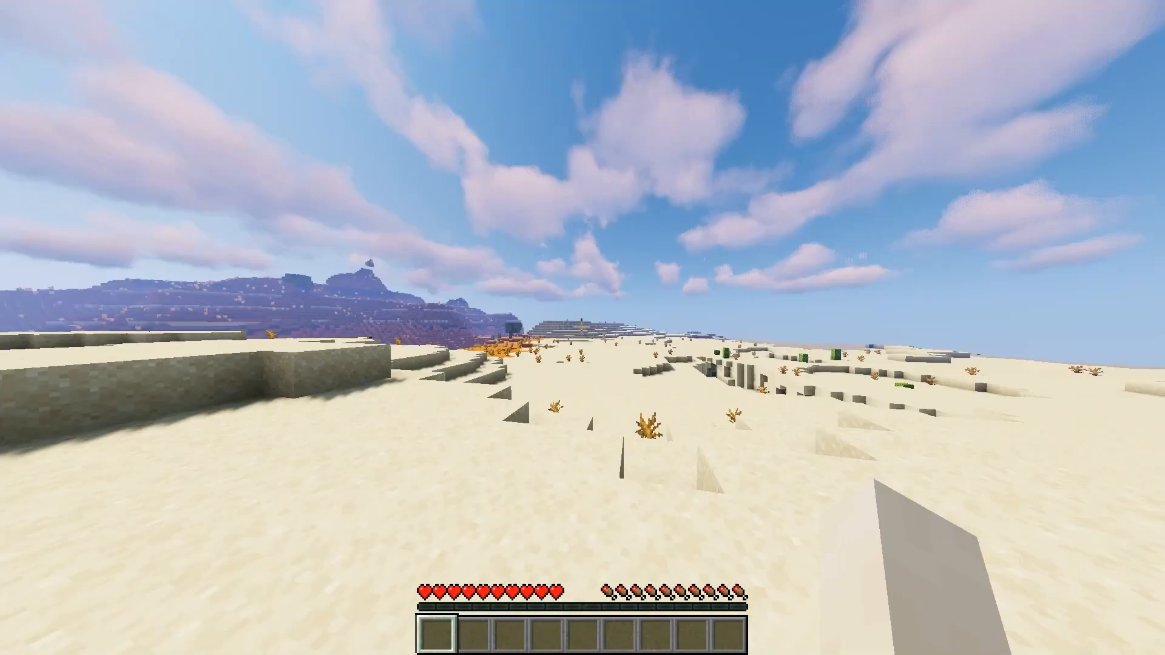
pyautogui.press('t')
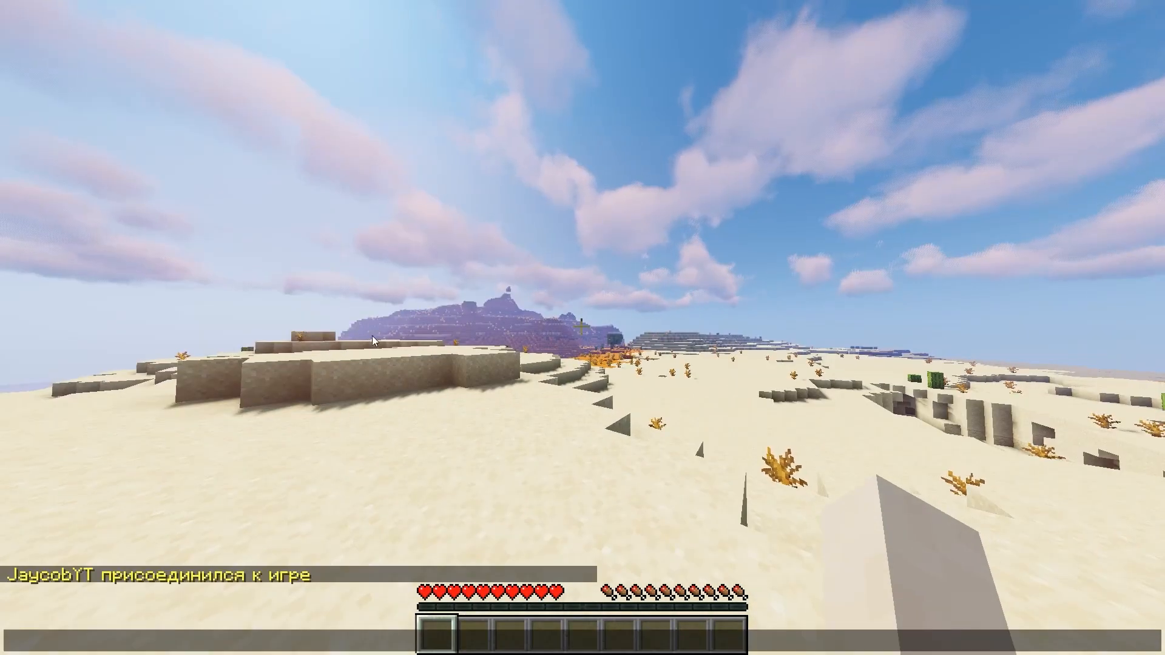
pyautogui.press('Escape')
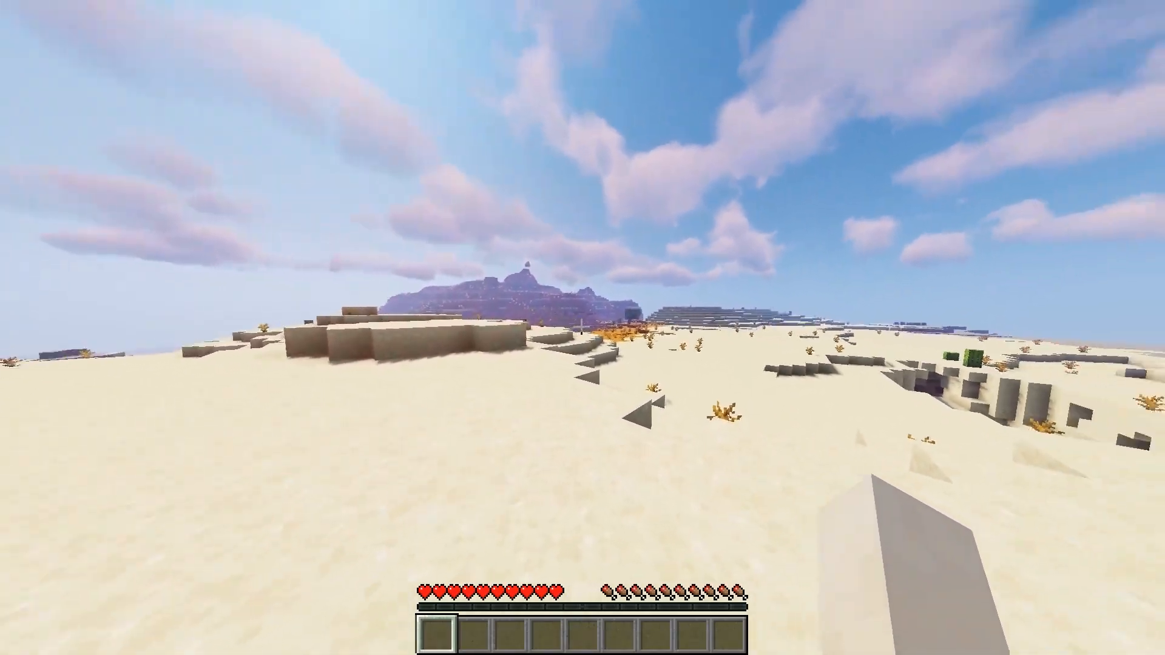
pyautogui.press('w')
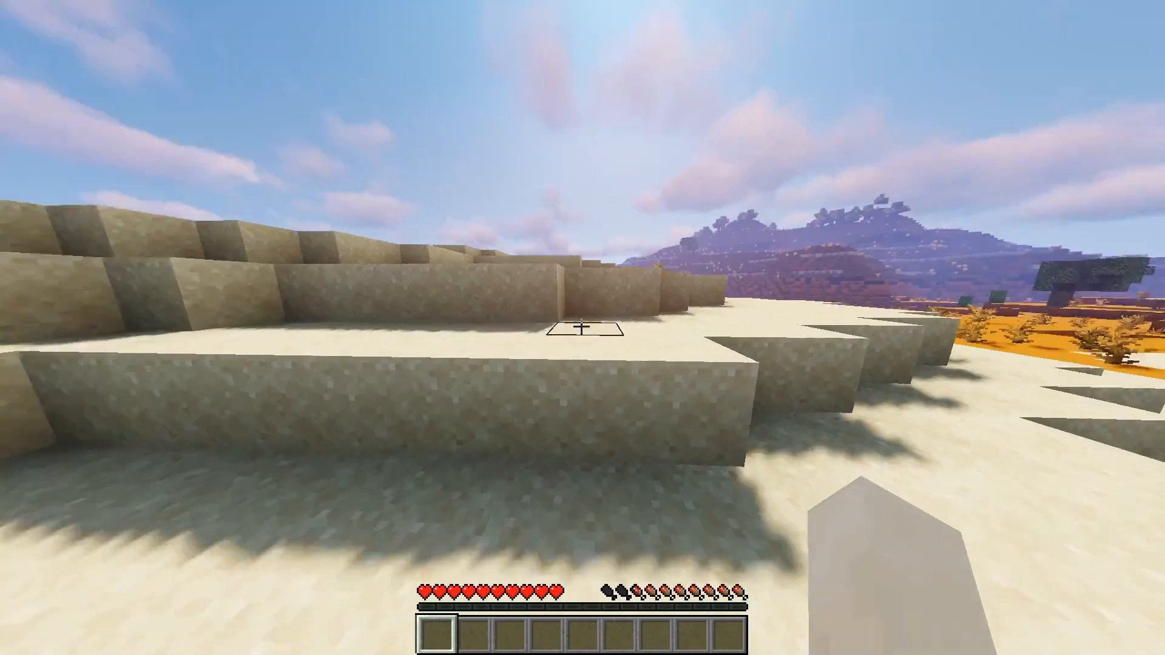
pyautogui.press('w')
pyautogui.press('space')
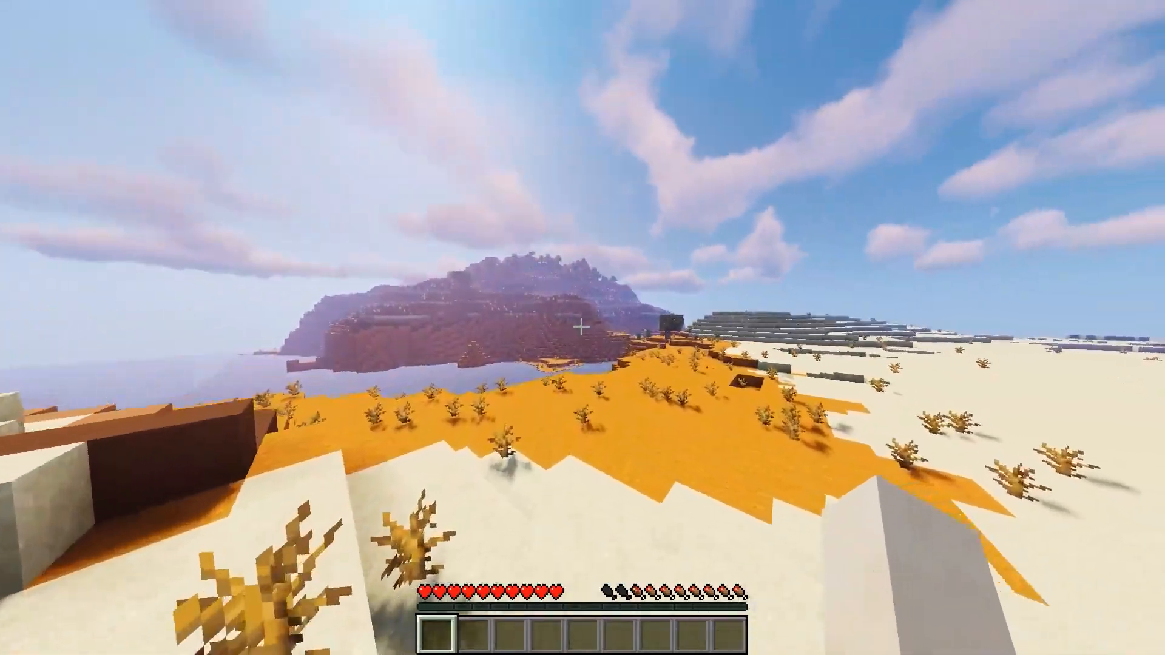
pyautogui.press('w')
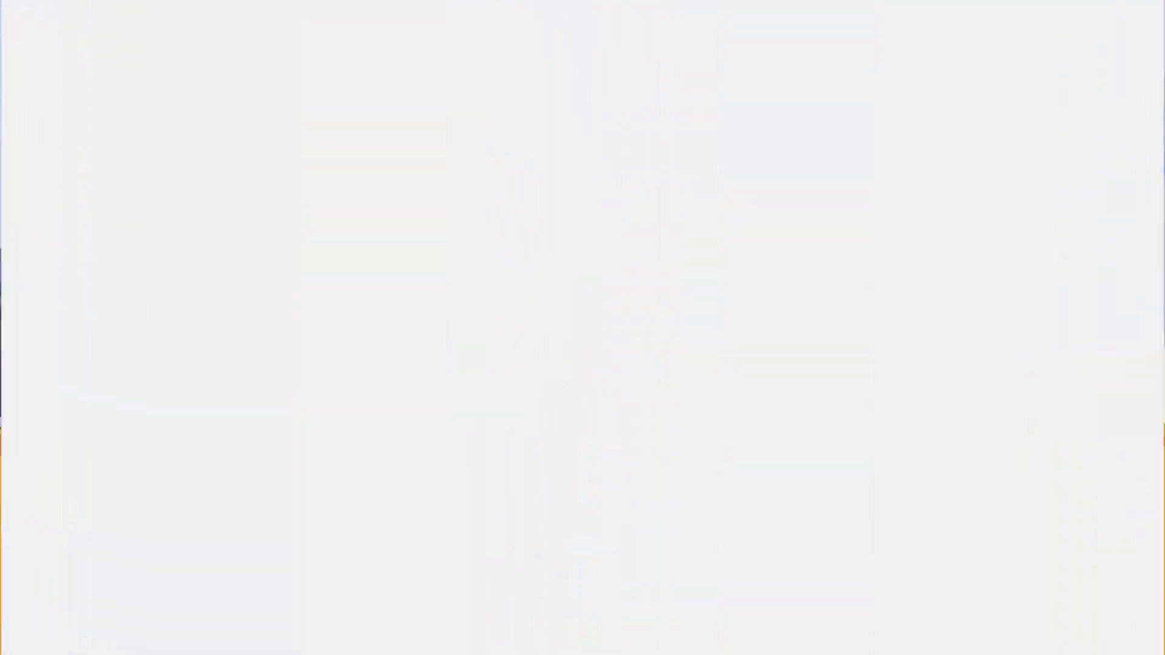